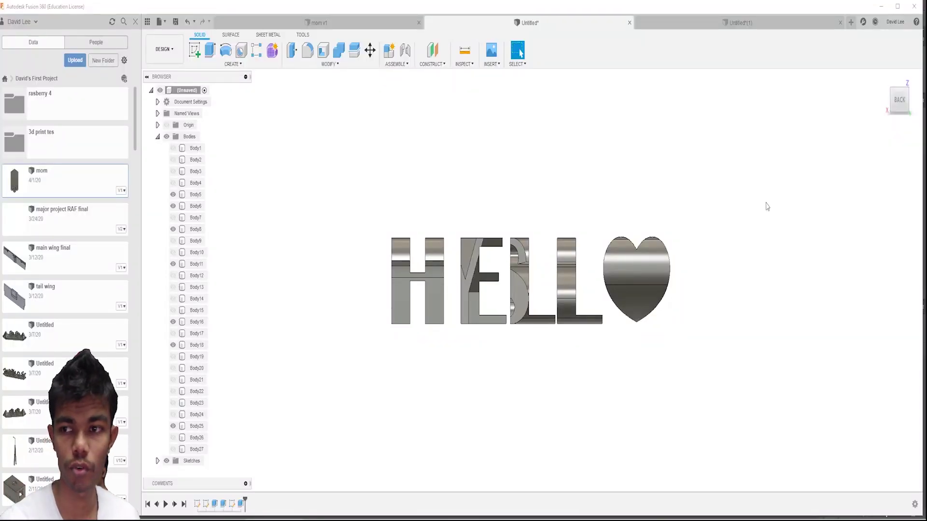
Step: Examine the two-word letter model with the heart, the empty design and the MOM heart model from different angles
mouse_move(899, 100)
mouse_down()
mouse_move(883, 111)
mouse_move(852, 102)
mouse_move(904, 101)
mouse_move(917, 114)
mouse_move(926, 98)
mouse_move(886, 113)
mouse_up()
click(904, 100)
click(898, 101)
shift+middle_drag(545, 263, 555, 256)
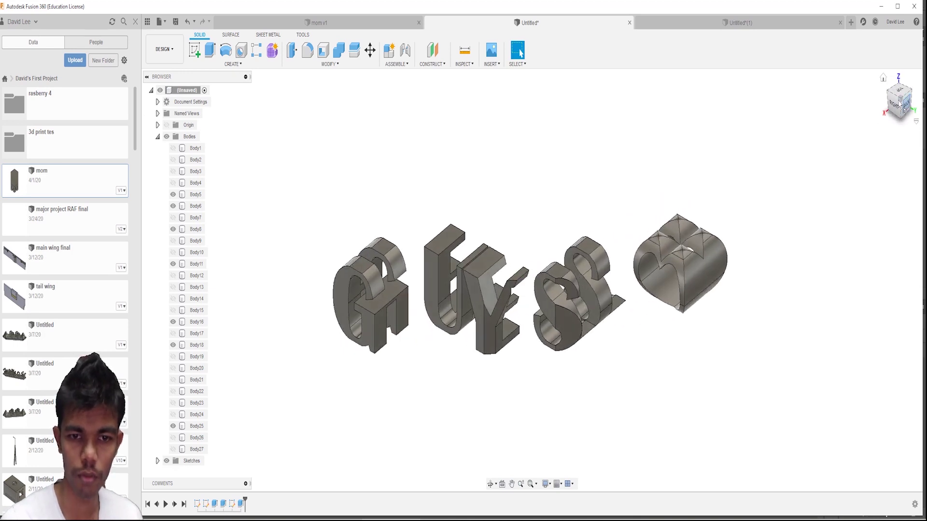
click(719, 24)
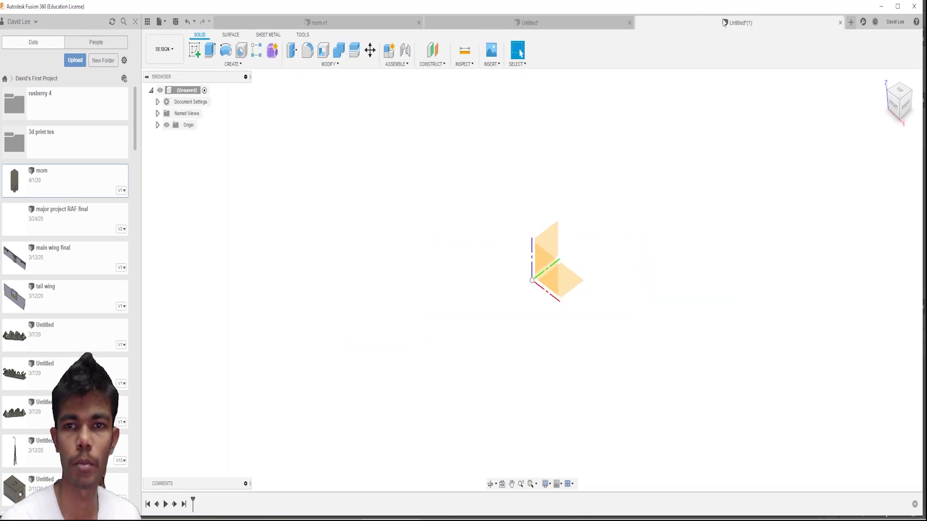
click(352, 23)
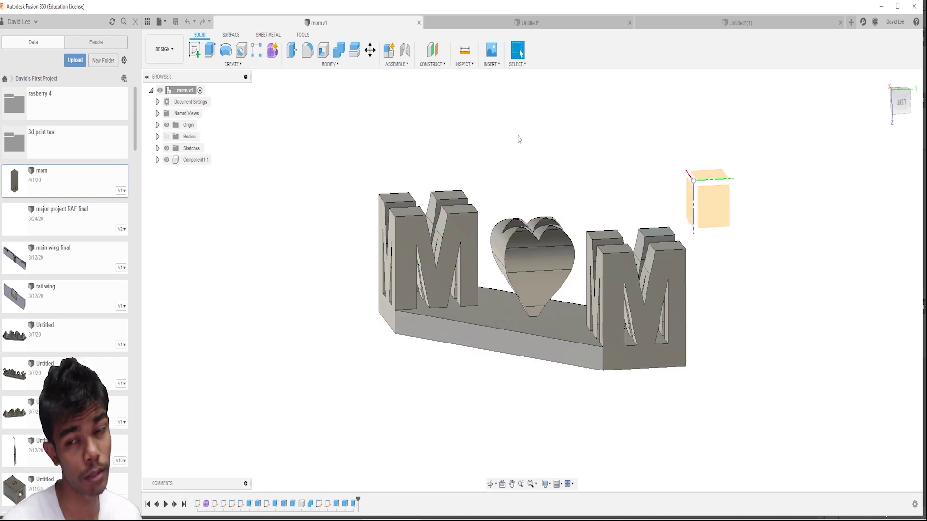
mouse_move(902, 107)
mouse_down()
mouse_move(904, 96)
mouse_move(911, 104)
mouse_up()
shift+middle_drag(478, 276, 480, 290)
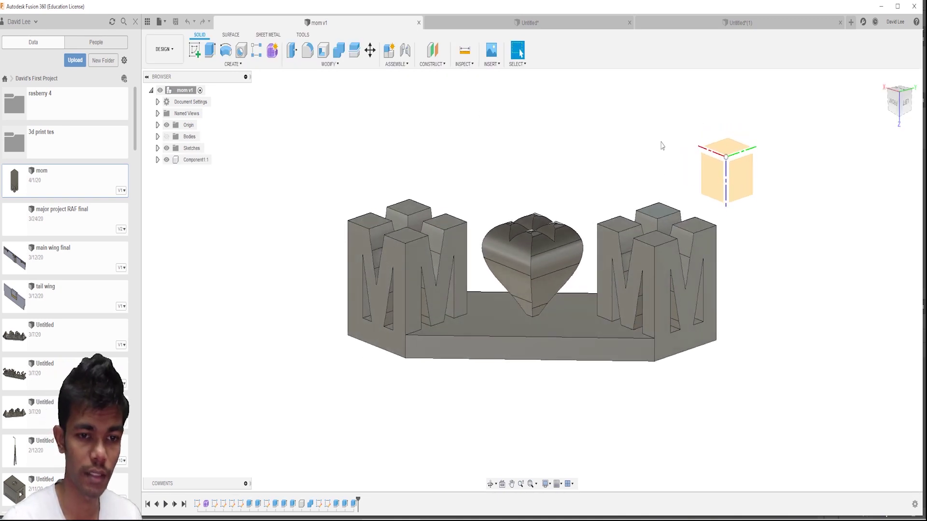
Step: Switch to Photoshop, view the GUYS heart artwork in Untitled-1, and return to the blank Untitled-2 document
click(880, 5)
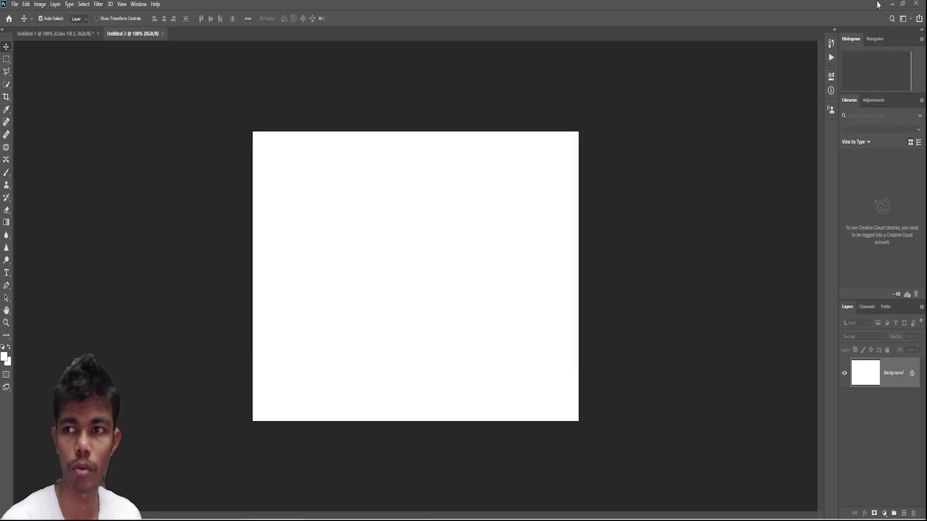
click(54, 34)
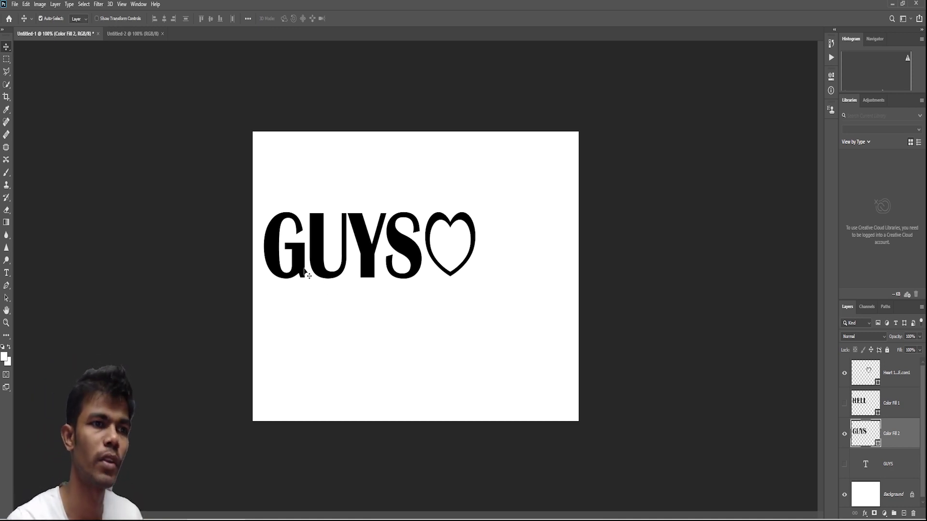
click(138, 37)
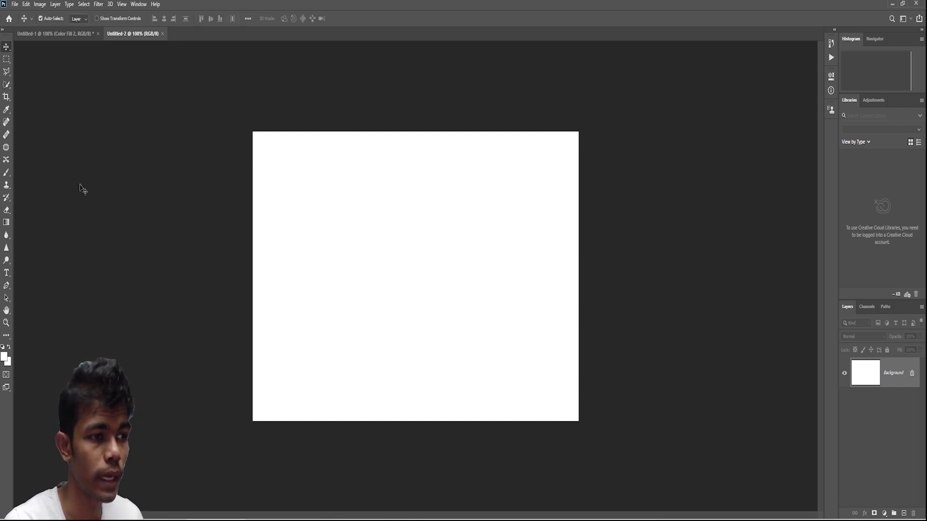
Step: Add a text box across the middle of the blank canvas containing the word SUBSCRIBE in capitals
click(6, 274)
drag(261, 227, 538, 352)
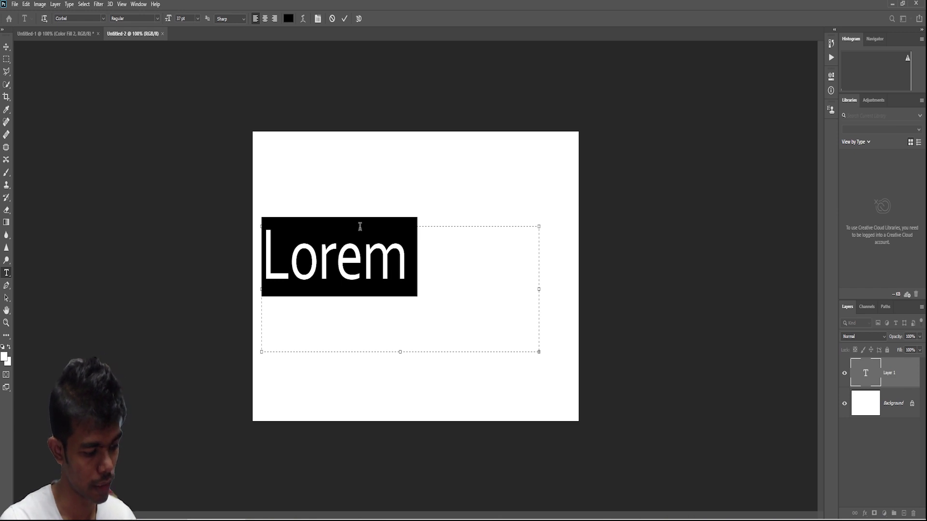
text(Sub)
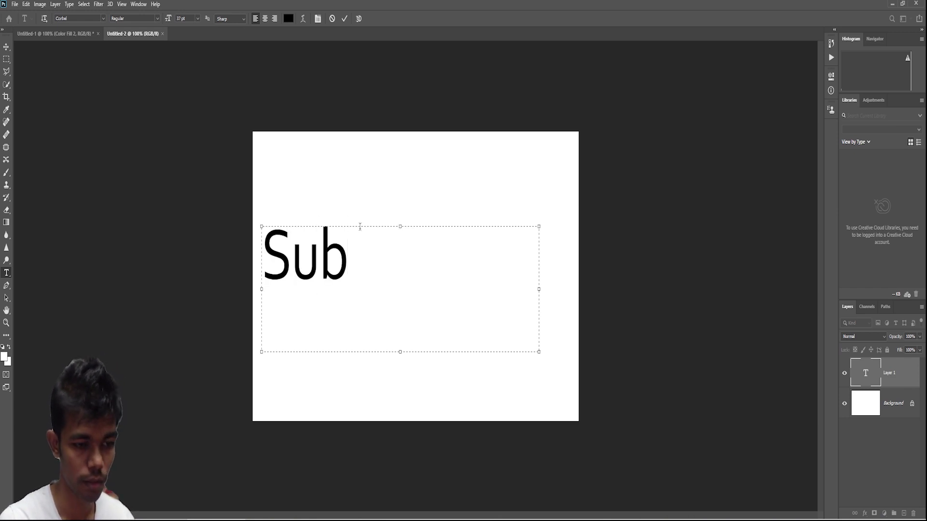
key(BackSpace)
key(BackSpace)
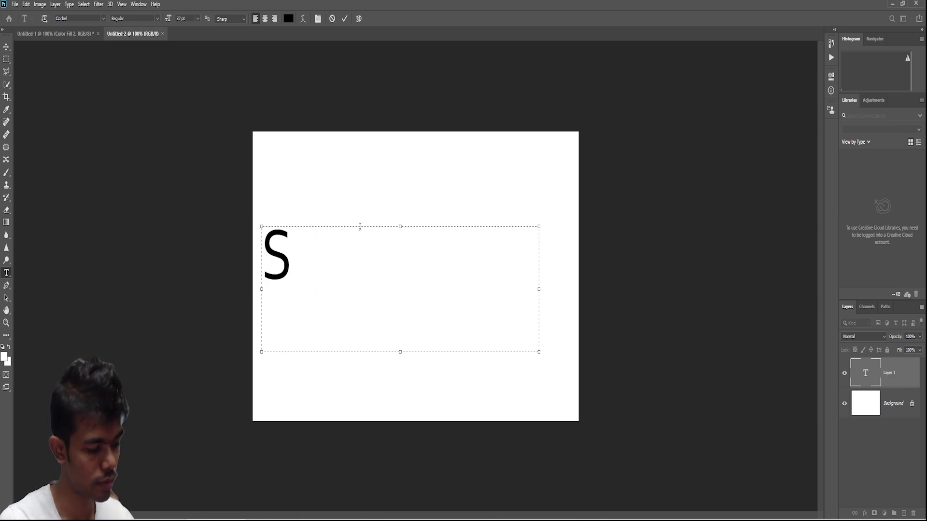
text(BU)
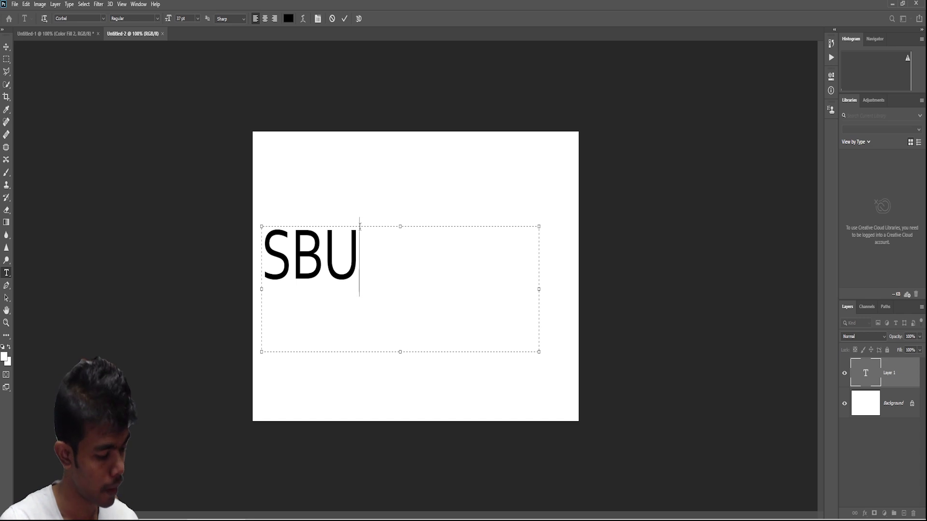
text(SCRI)
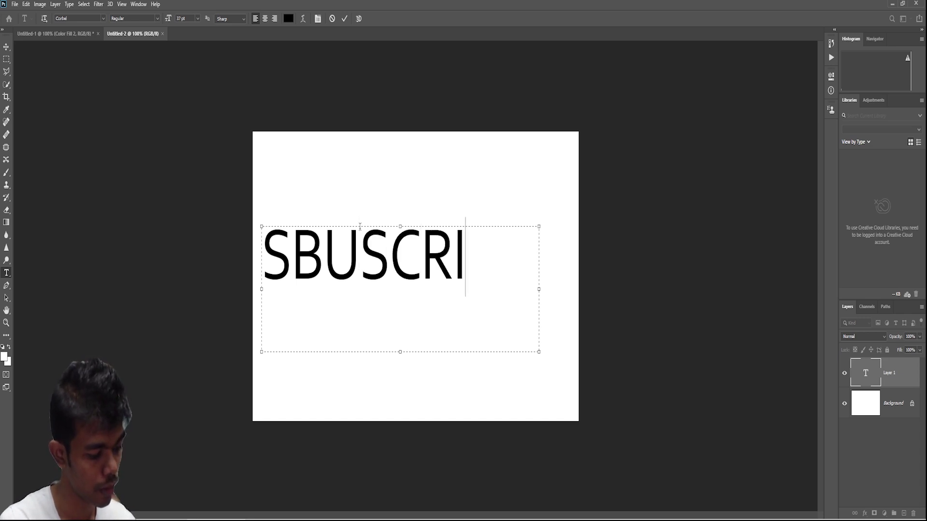
text(BE)
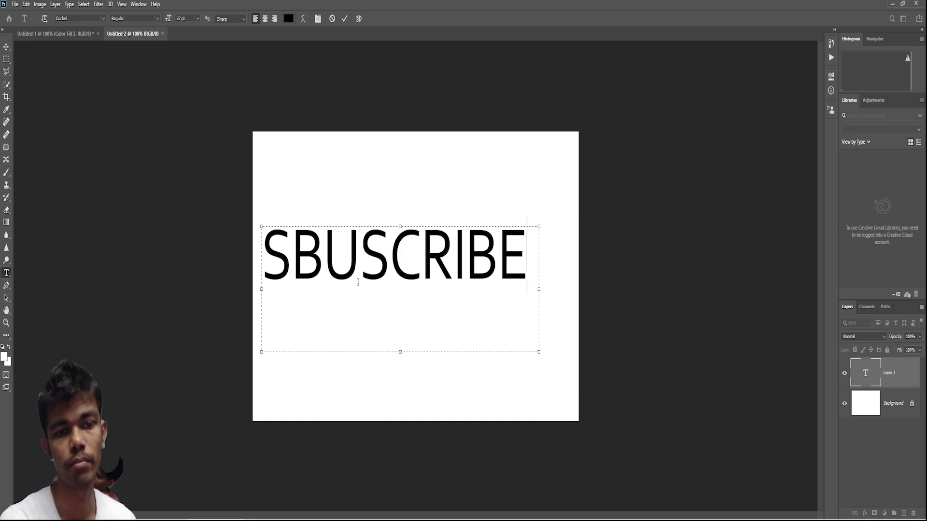
drag(359, 272, 306, 280)
text(UB)
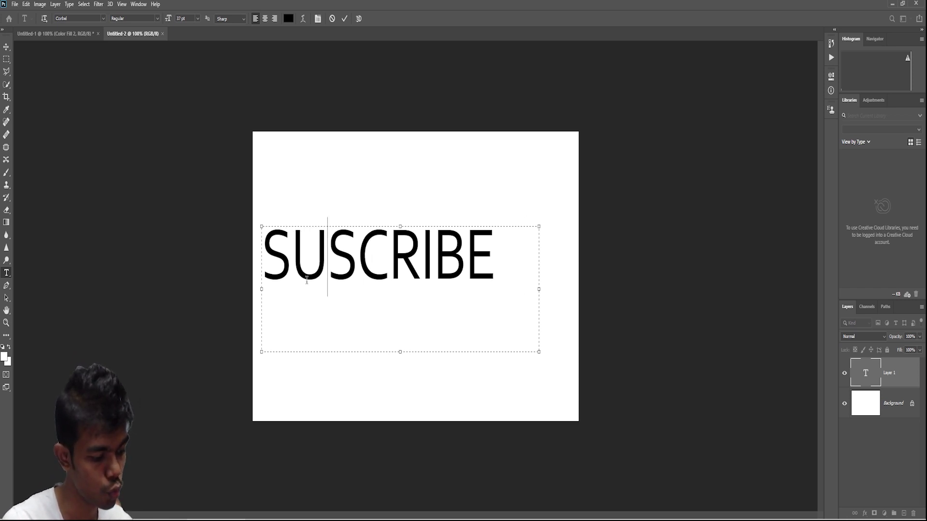
click(476, 295)
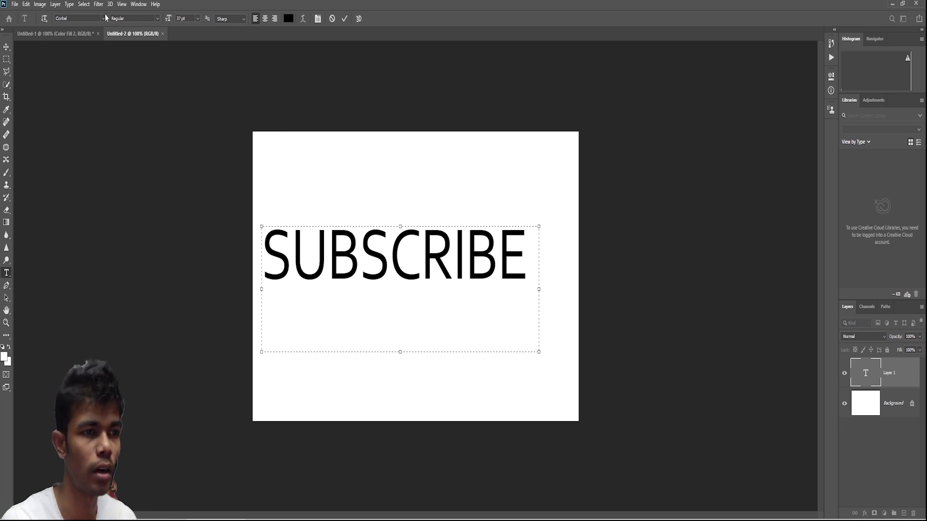
Step: Set the font of the whole SUBSCRIBE text to Consolas and commit the text edit
double_click(503, 281)
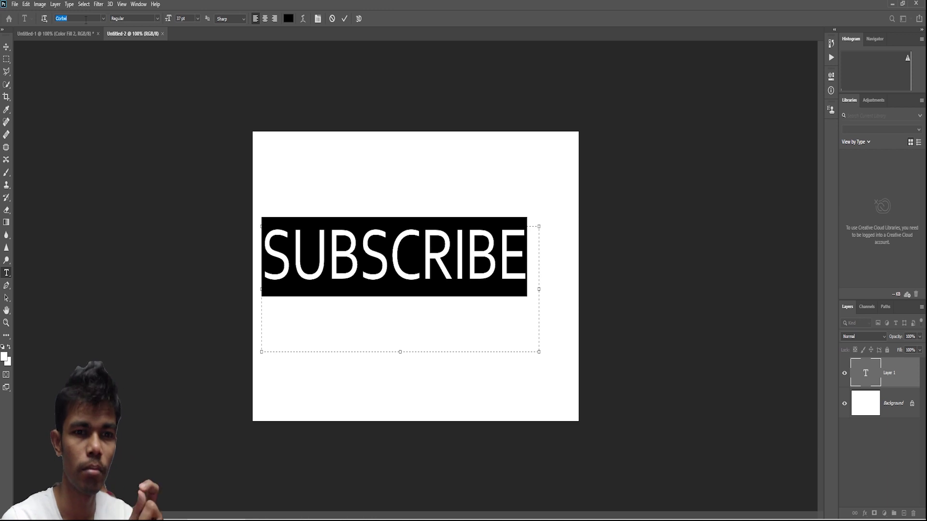
key(Down)
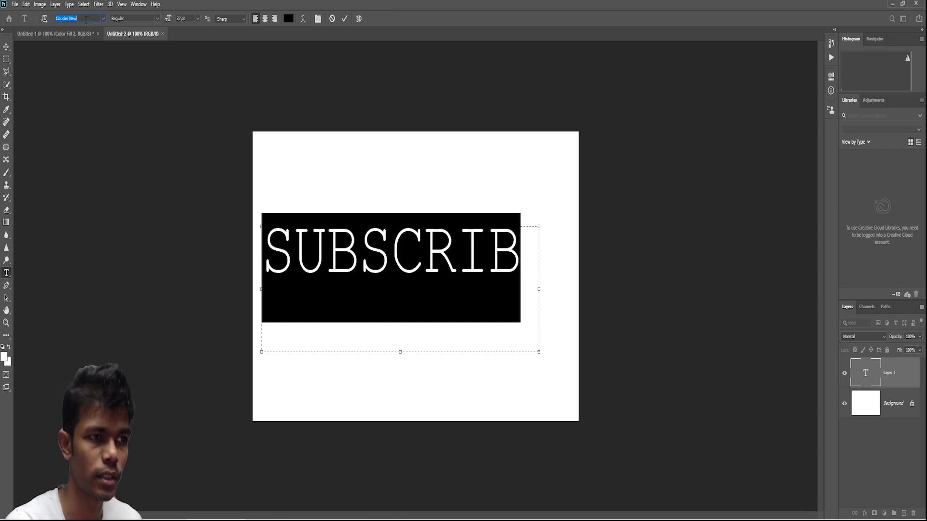
key(Down)
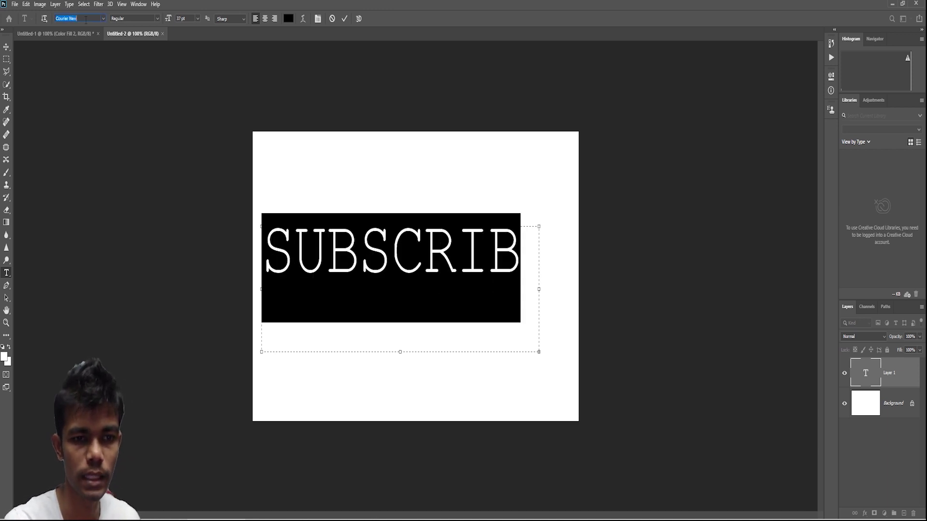
key(Up)
key(Up)
key(Up)
key(Up)
key(Up)
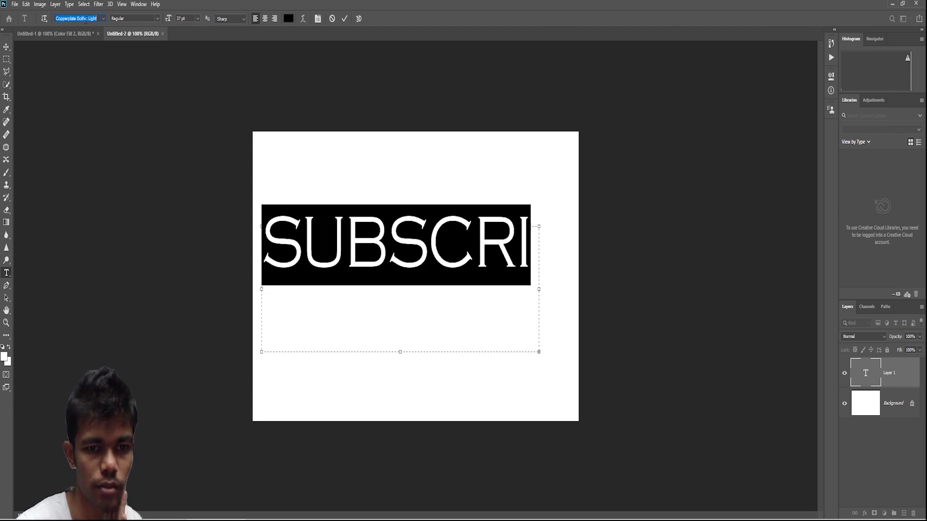
key(Up)
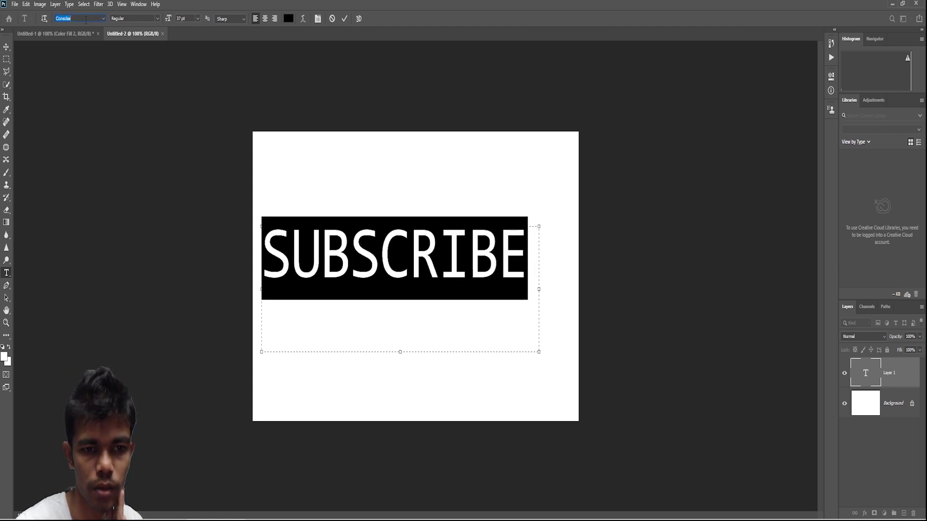
click(344, 19)
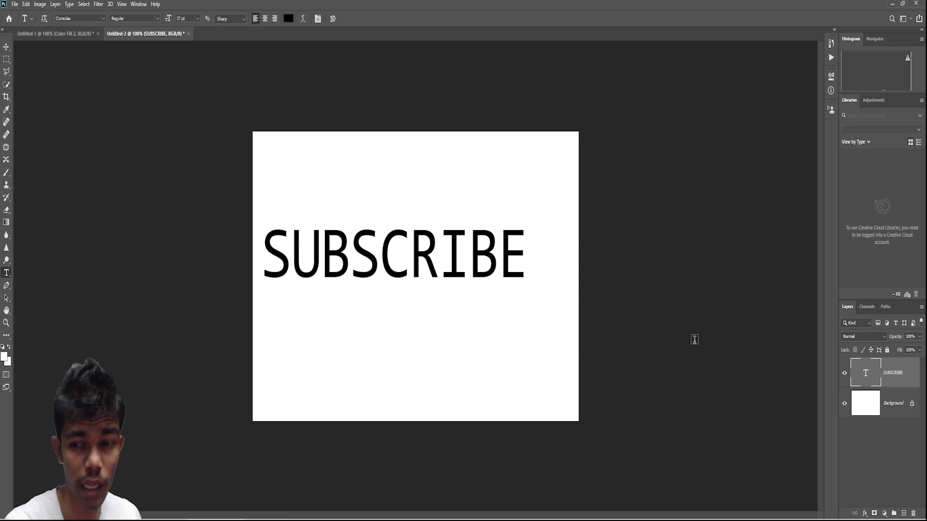
Step: Make a Color Range selection of the white area around the lettering, using Sampled Colors with fuzziness 40
click(69, 4)
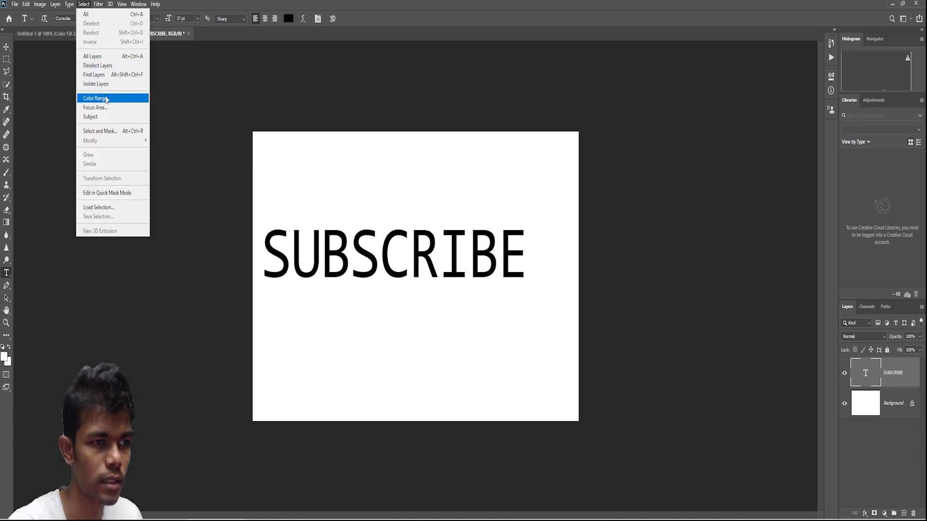
click(96, 98)
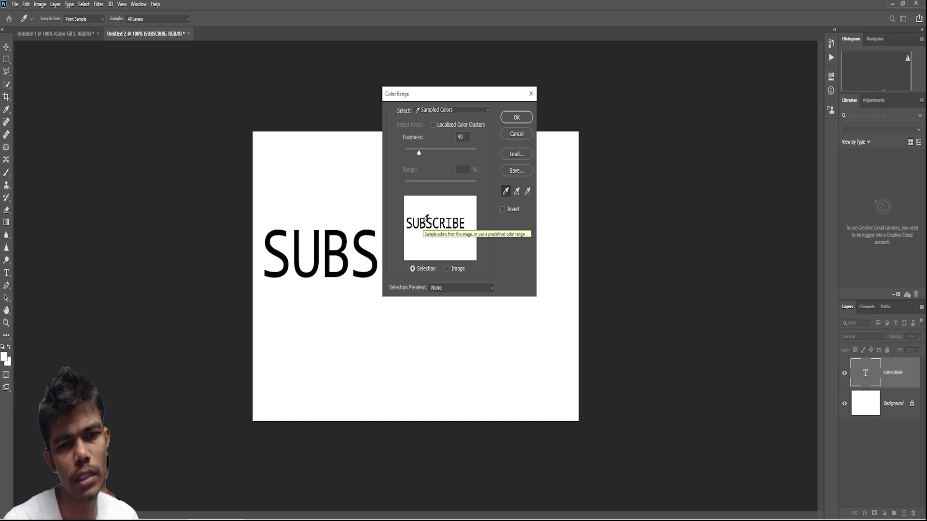
click(516, 117)
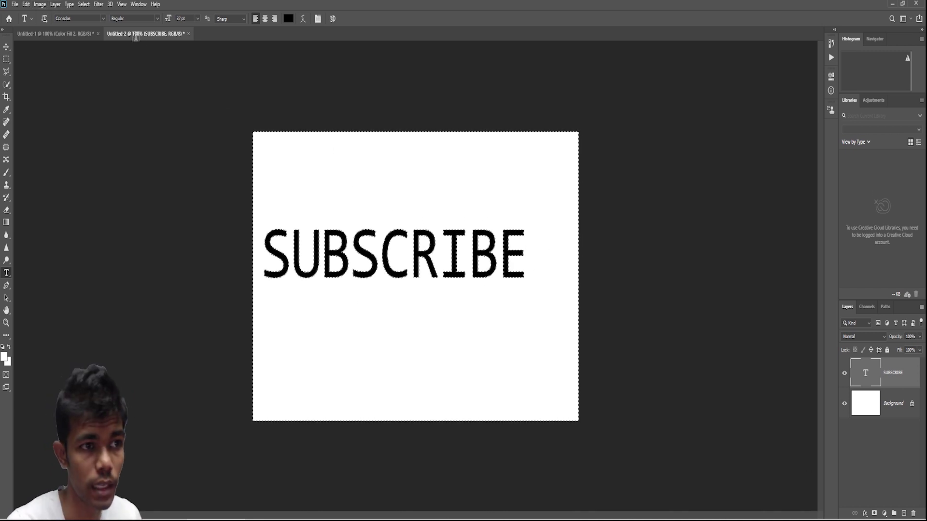
Step: Create a work path from the SUBSCRIBE text and inspect the letter outlines up close
click(69, 5)
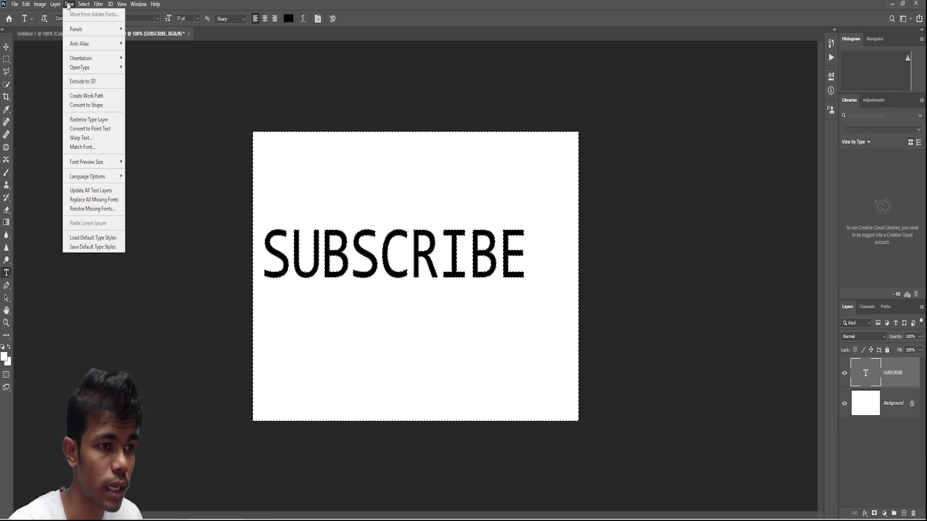
click(91, 100)
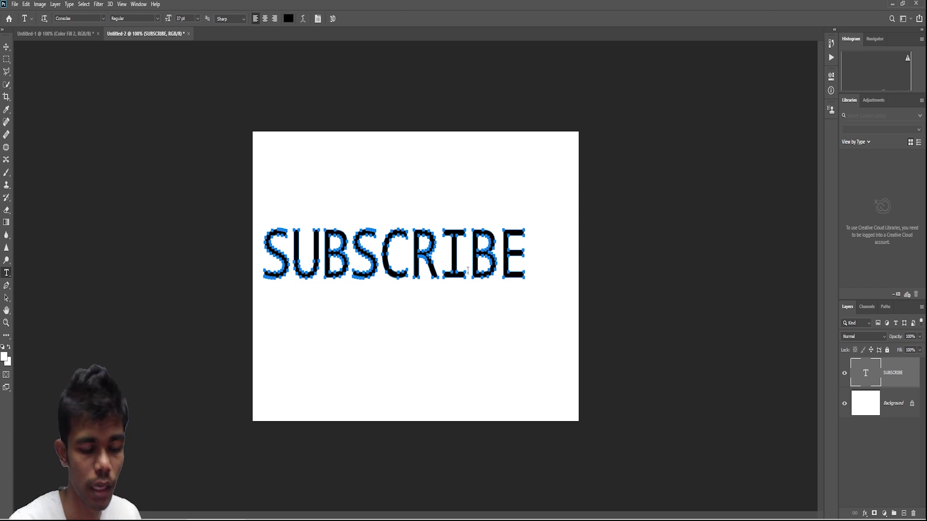
key(ctrl+plus)
key(ctrl+plus)
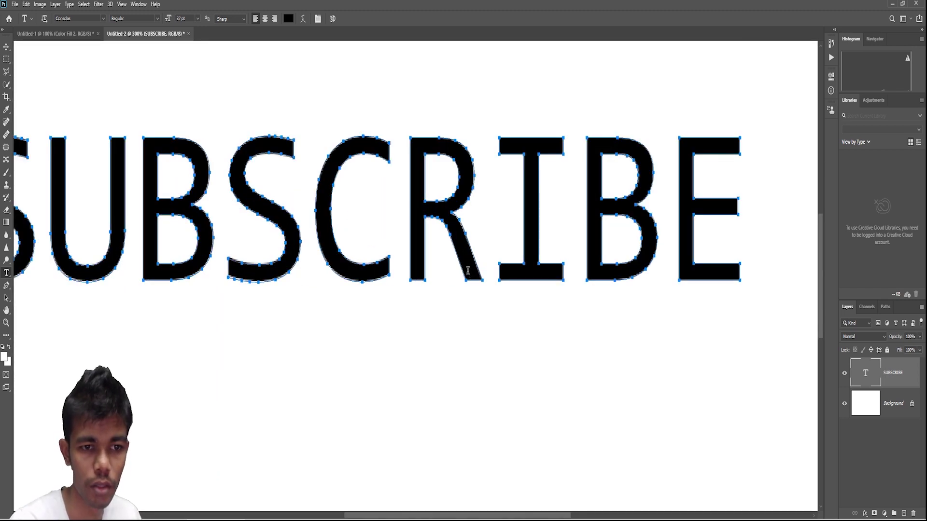
scroll(308, 237, down, 1)
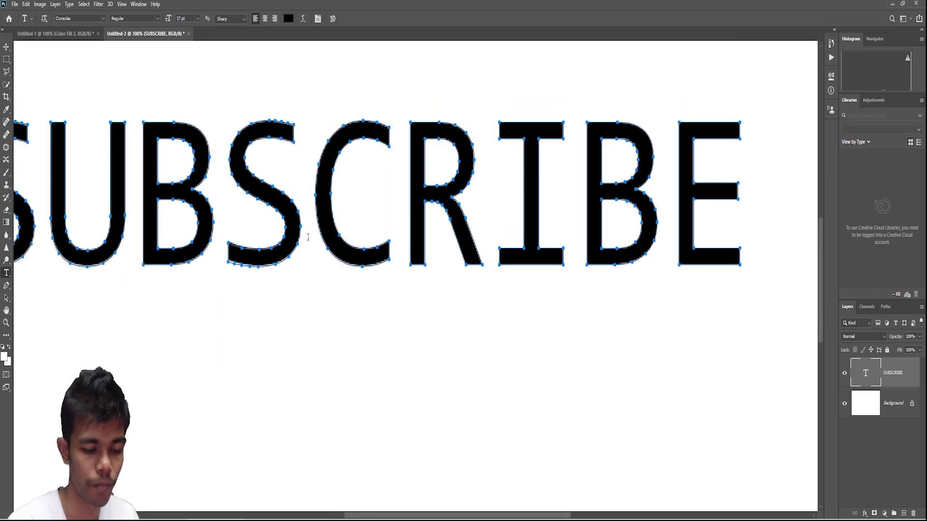
key(ctrl+minus)
key(ctrl+minus)
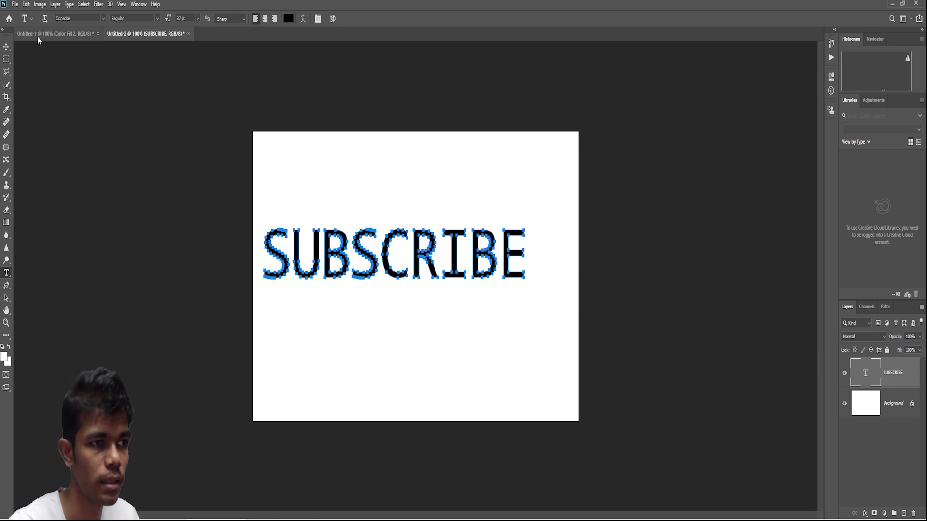
Step: Display the document's paths to check the SUBSCRIBE work path, and return to its layers
click(10, 72)
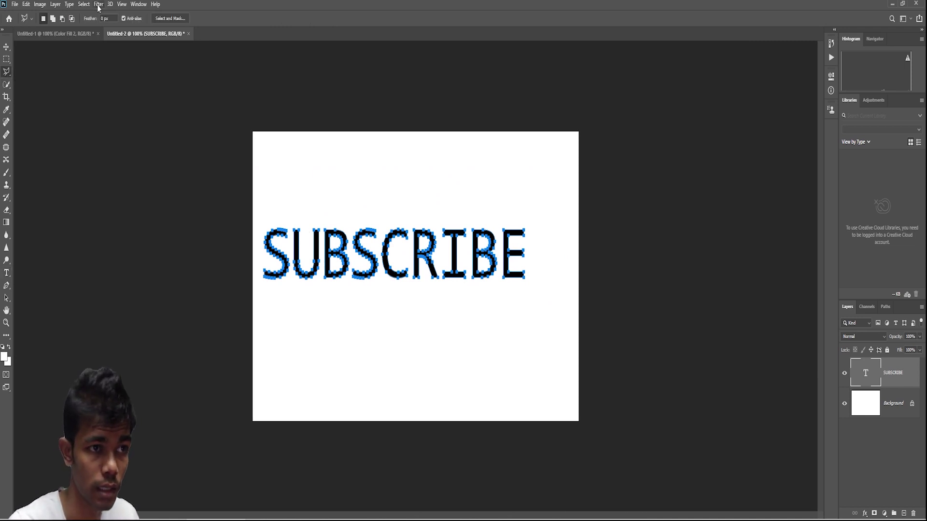
click(139, 4)
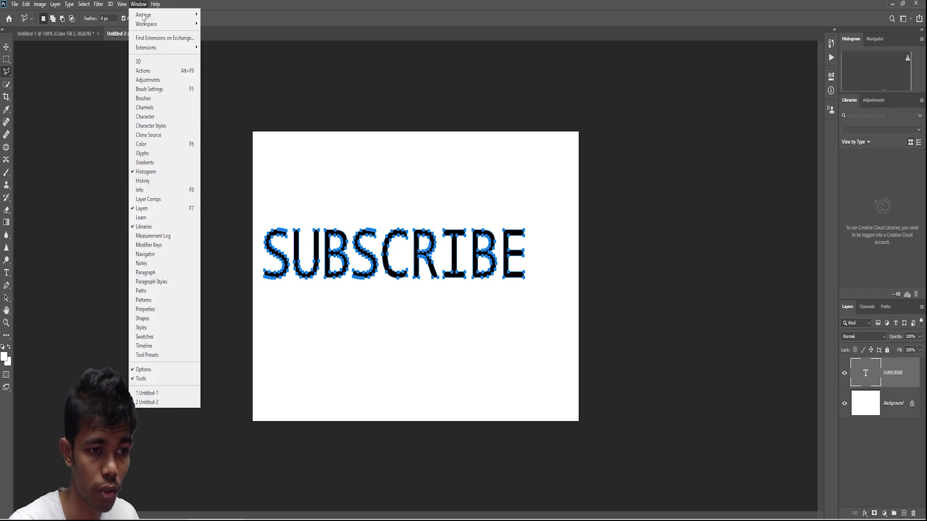
click(146, 291)
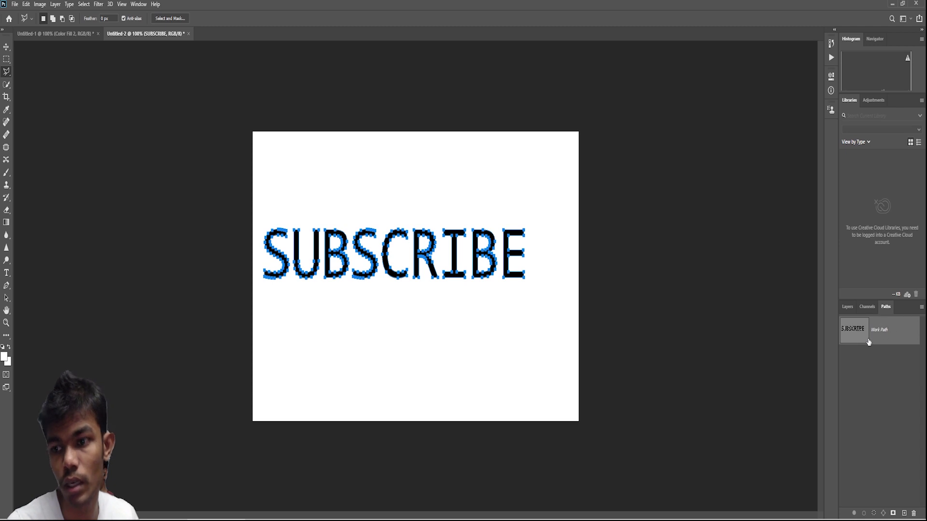
click(851, 310)
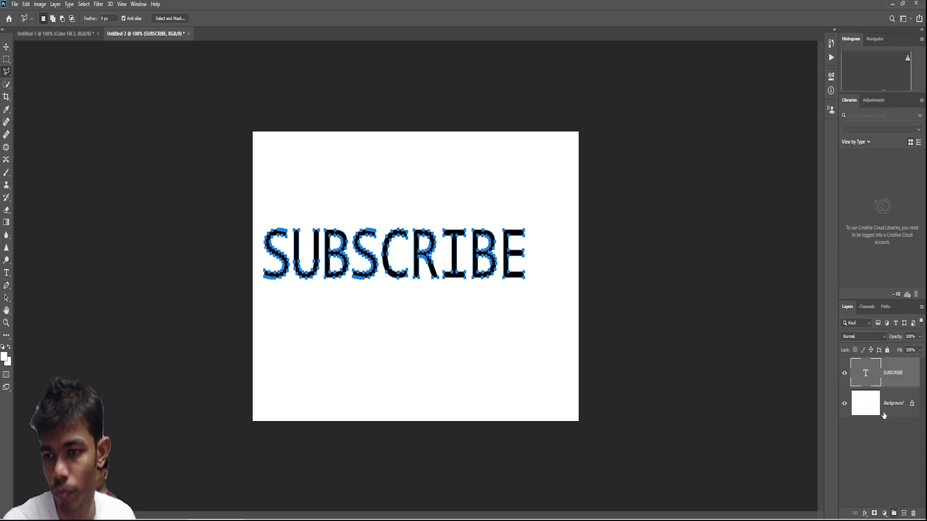
Step: Add a Solid Color fill layer in black (000000) from the SUBSCRIBE work path
click(884, 514)
click(894, 348)
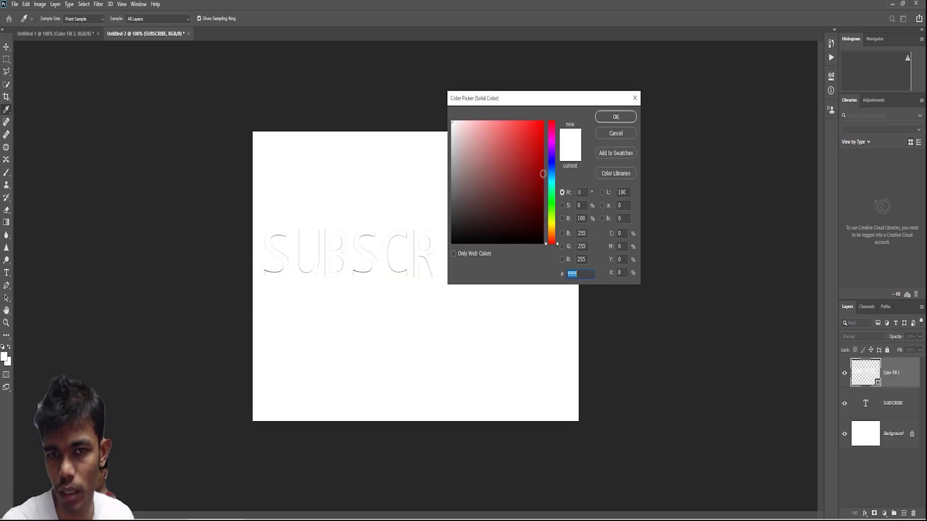
mouse_move(465, 194)
mouse_down()
mouse_move(452, 243)
mouse_move(508, 164)
mouse_move(497, 199)
mouse_move(454, 243)
mouse_up()
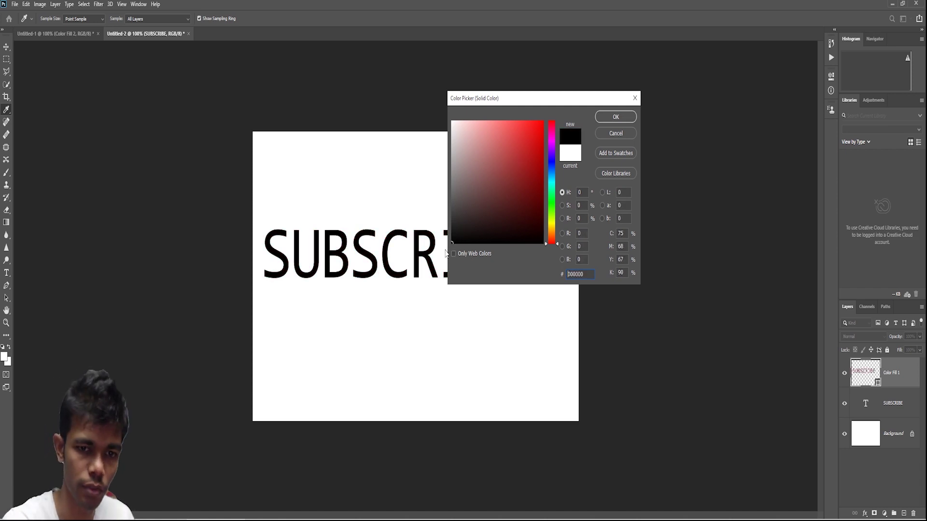
click(622, 121)
key(l)
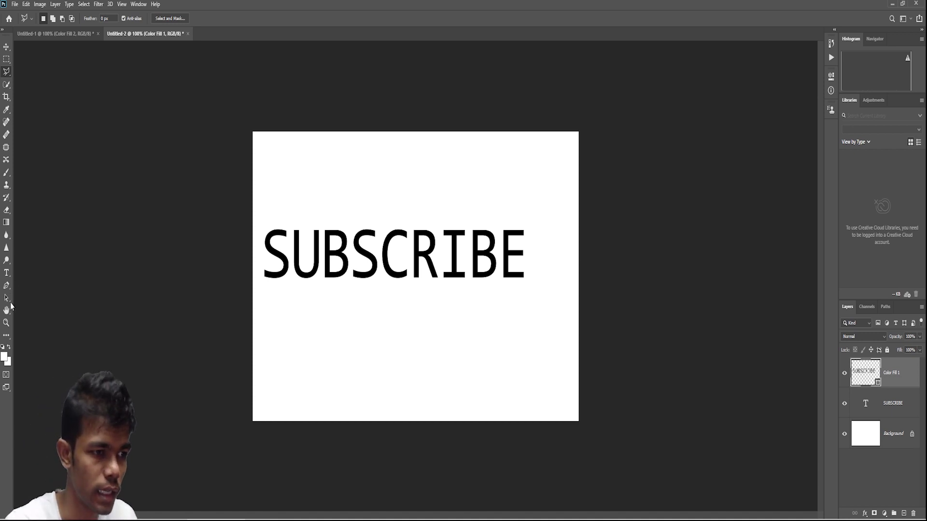
Step: Draw a heart custom shape about 136 by 110 px and move it just after the last letter of SUBSCRIBE
click(6, 337)
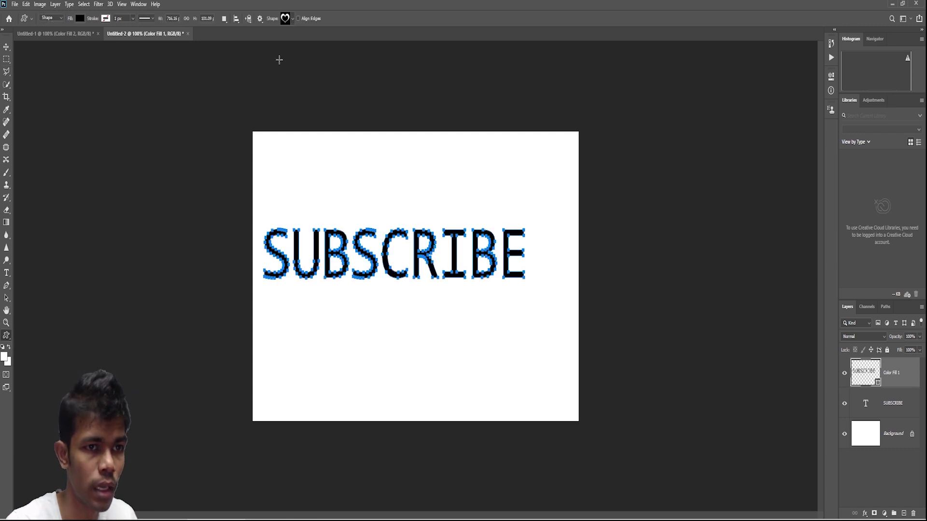
drag(551, 231, 511, 322)
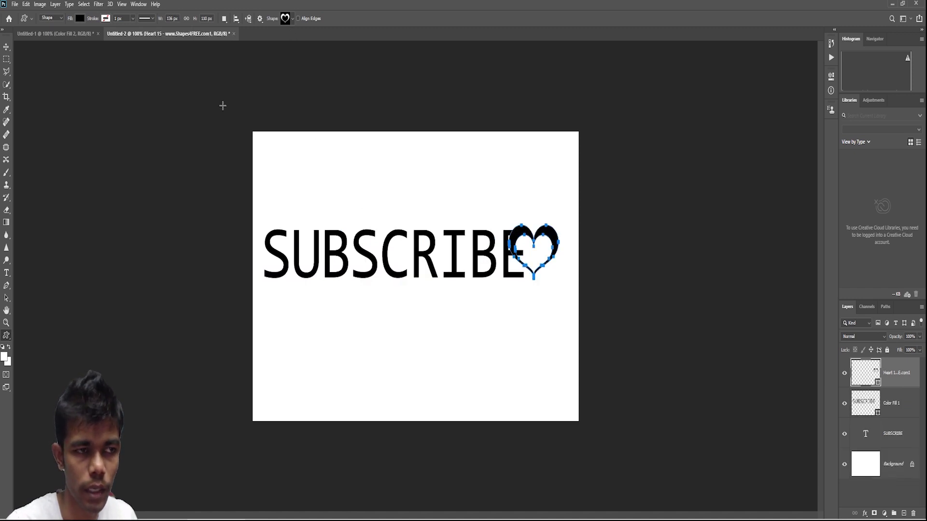
click(6, 47)
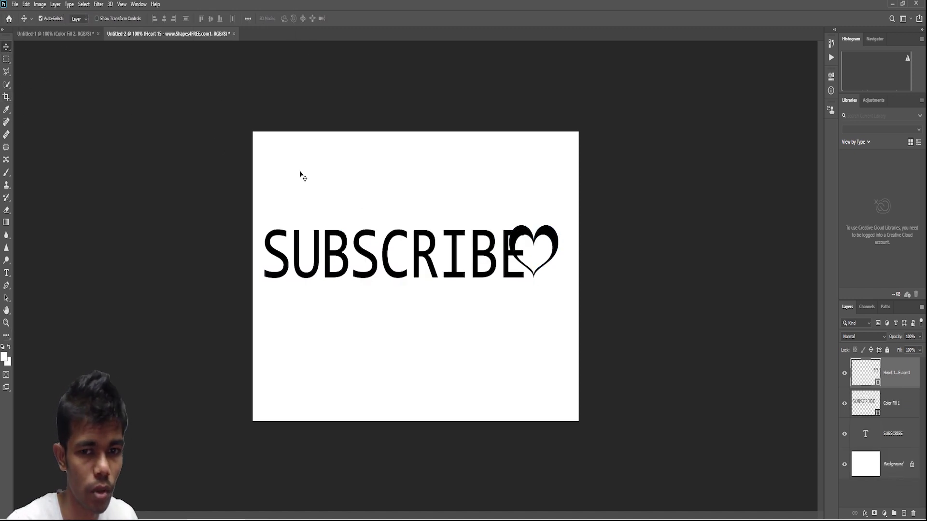
drag(532, 246, 556, 242)
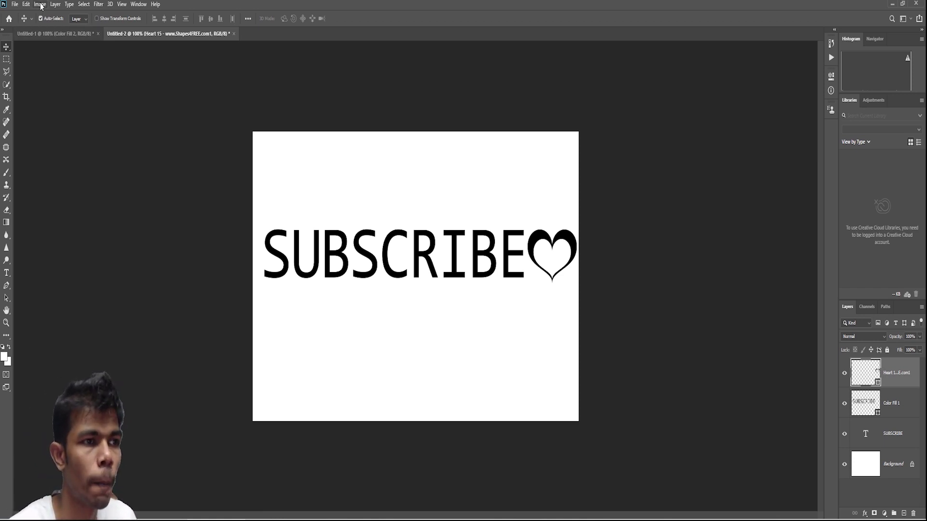
click(16, 5)
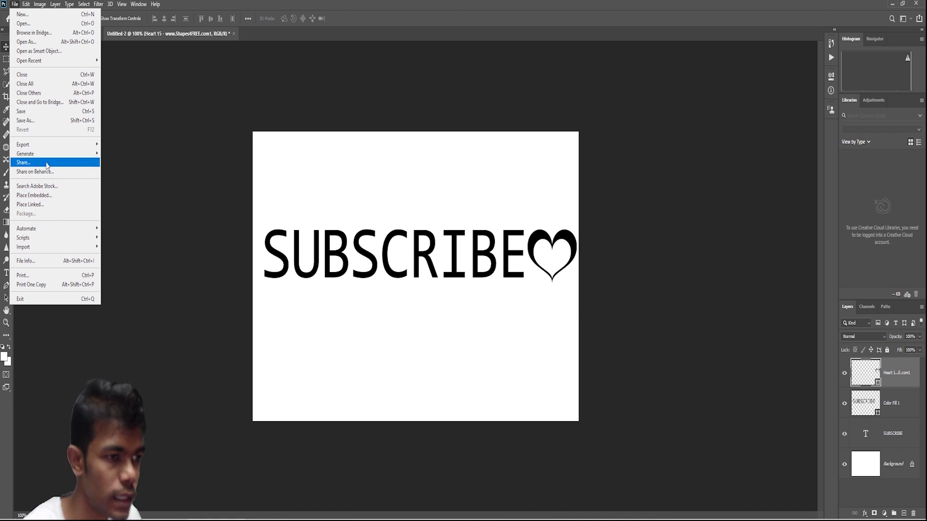
mouse_move(49, 144)
click(139, 156)
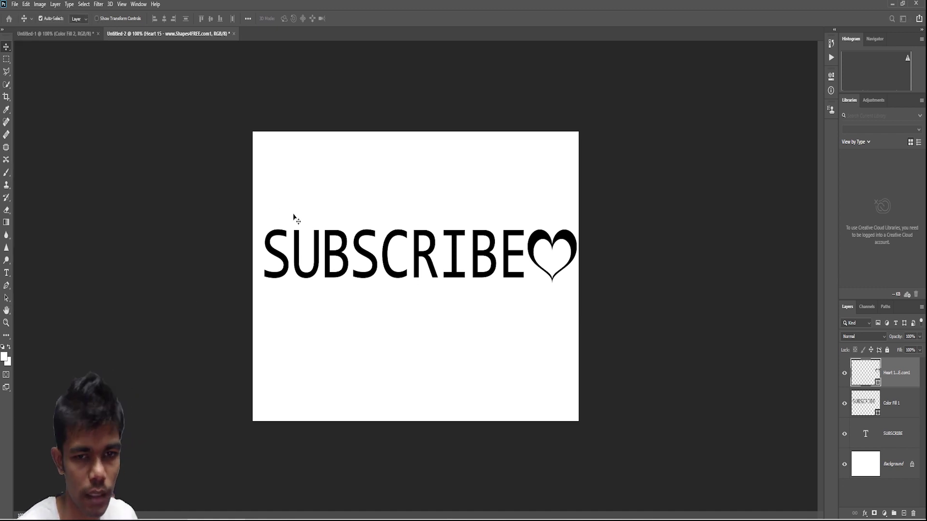
key(ctrl+alt+shift+w)
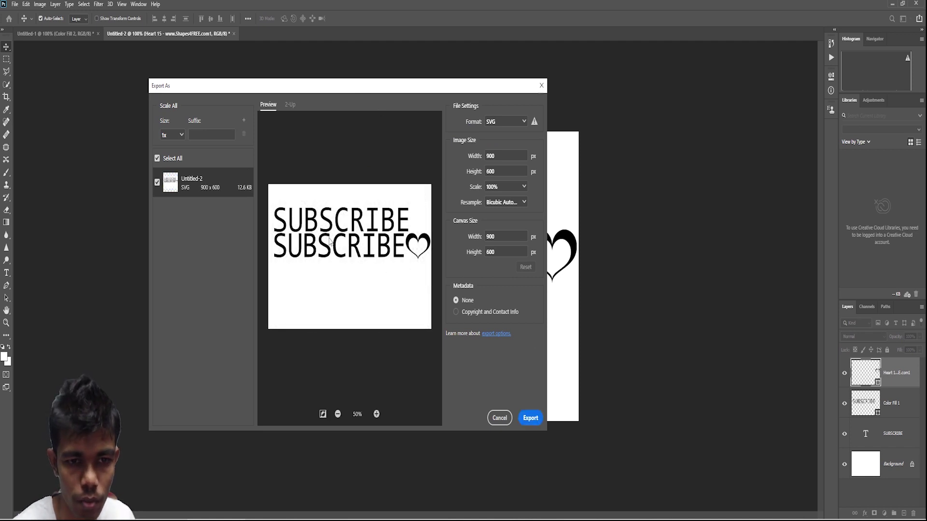
click(505, 418)
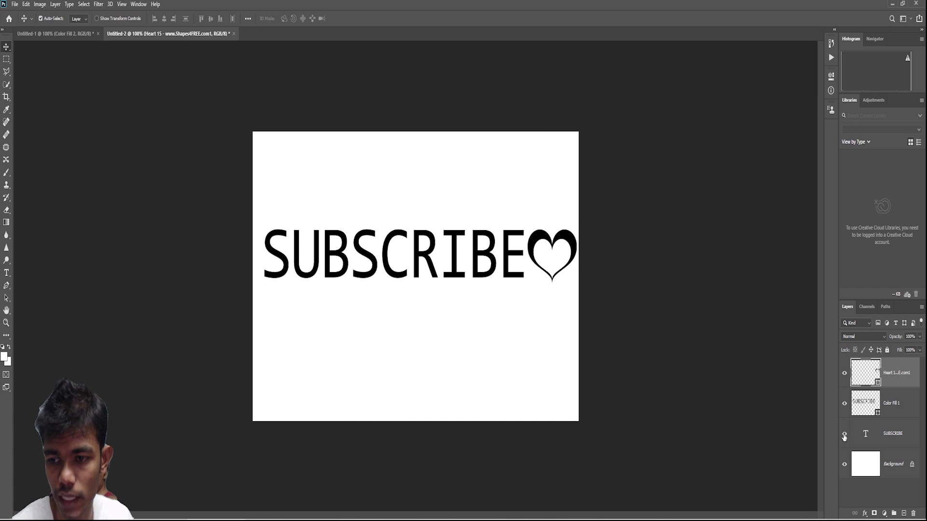
Step: Hide the SUBSCRIBE text layer and export the document to the Desktop as an SVG named subs, replacing the existing file
click(14, 4)
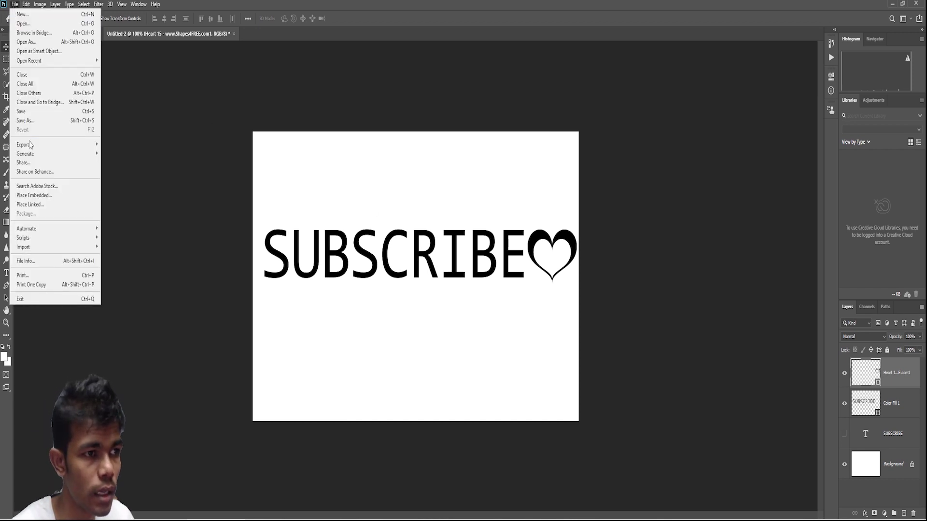
mouse_move(30, 146)
click(136, 153)
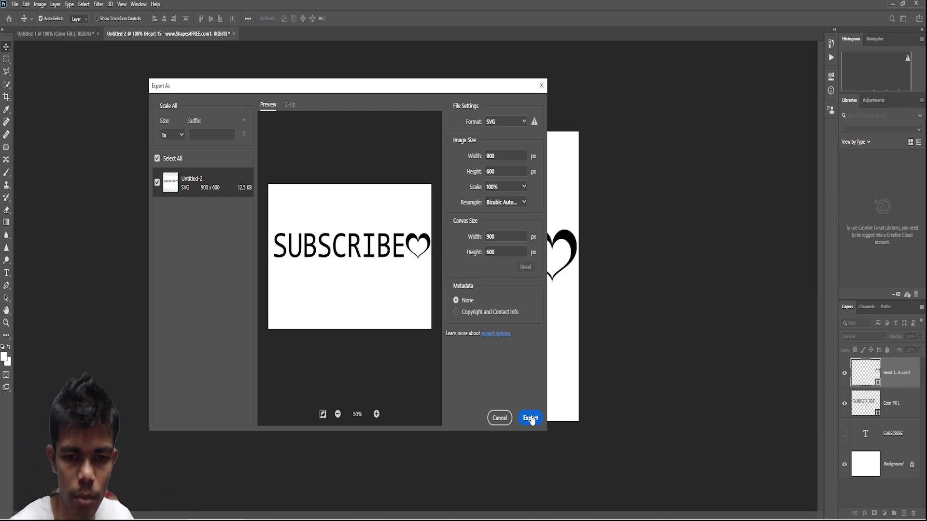
click(531, 419)
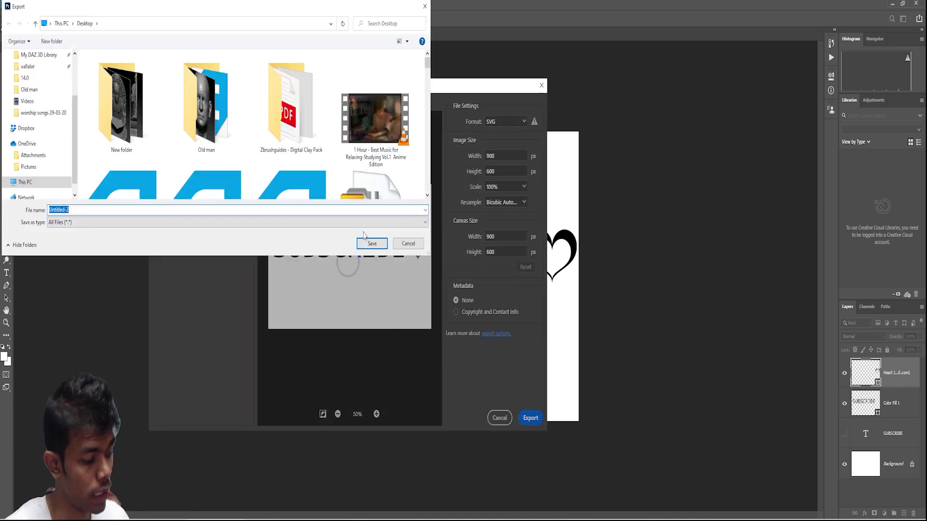
text(subs)
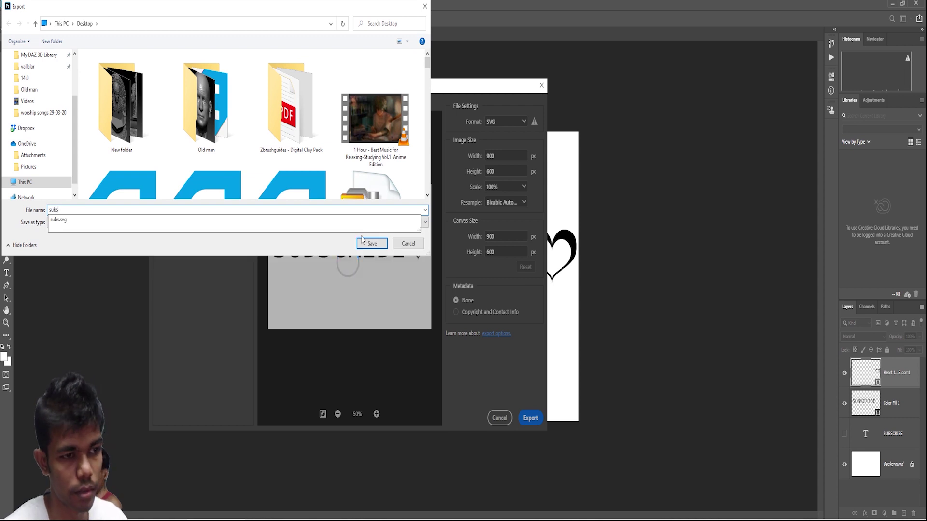
click(362, 243)
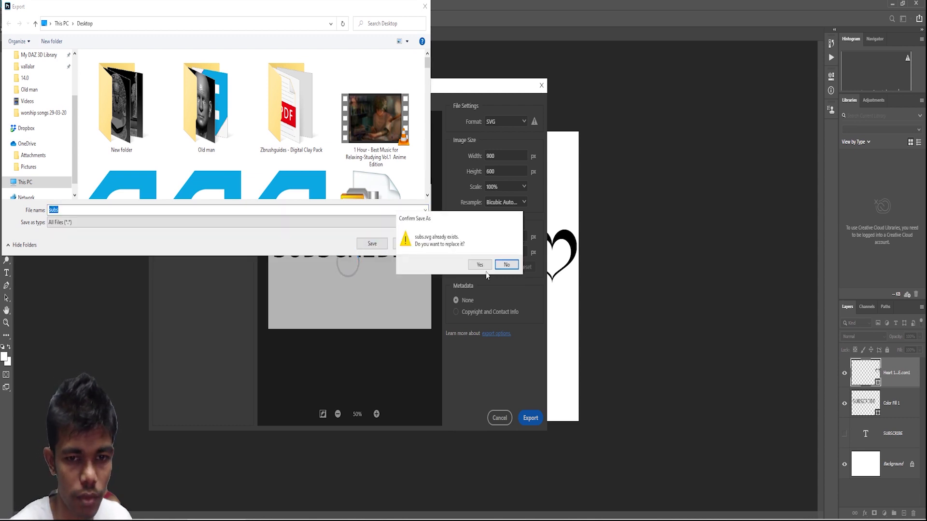
click(481, 266)
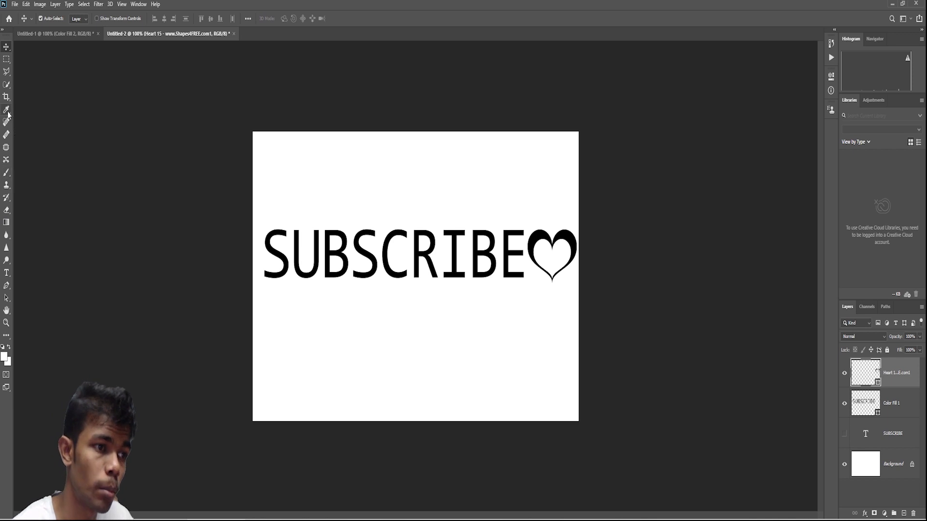
Step: Hide the heart shape and Color Fill 1 layers, and show and select the SUBSCRIBE text layer
click(886, 437)
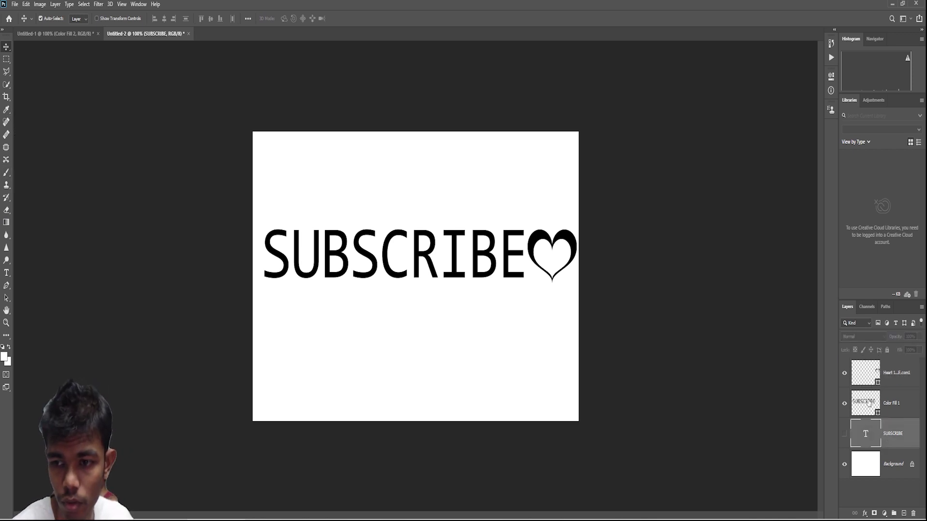
click(869, 404)
click(844, 373)
click(844, 403)
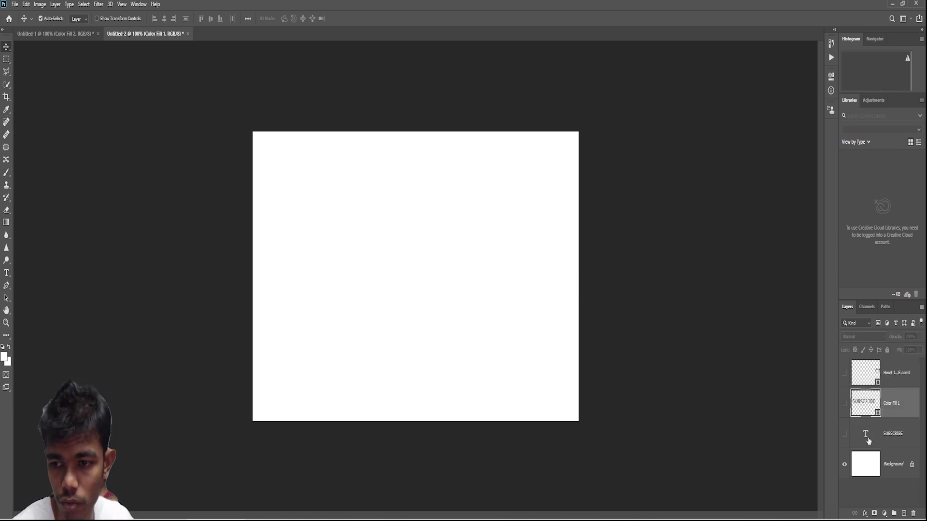
click(851, 435)
click(844, 433)
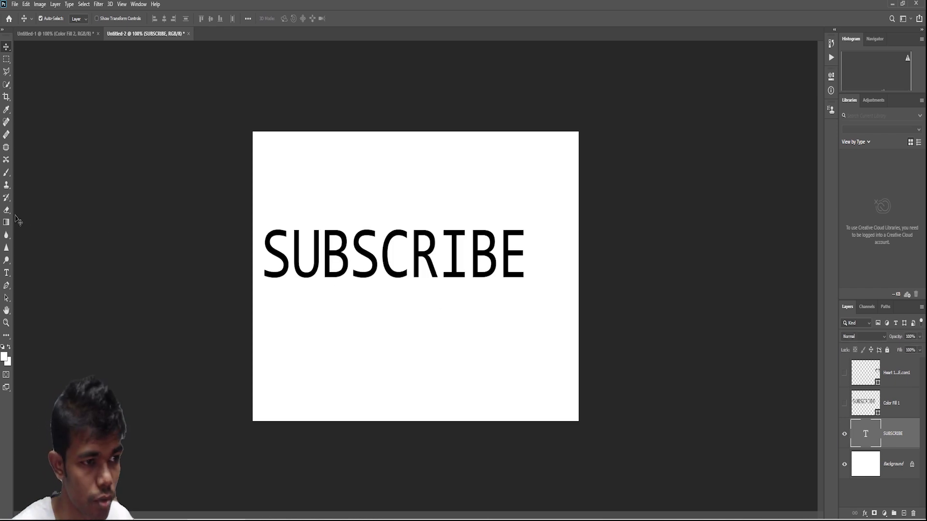
Step: Replace the SUBSCRIBE text with FOR MORE in capitals
click(7, 273)
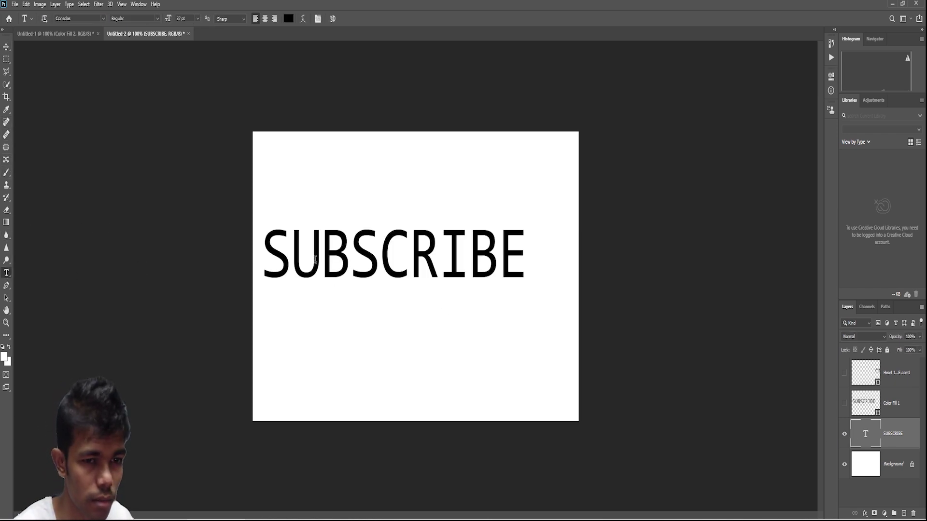
click(332, 258)
double_click(383, 270)
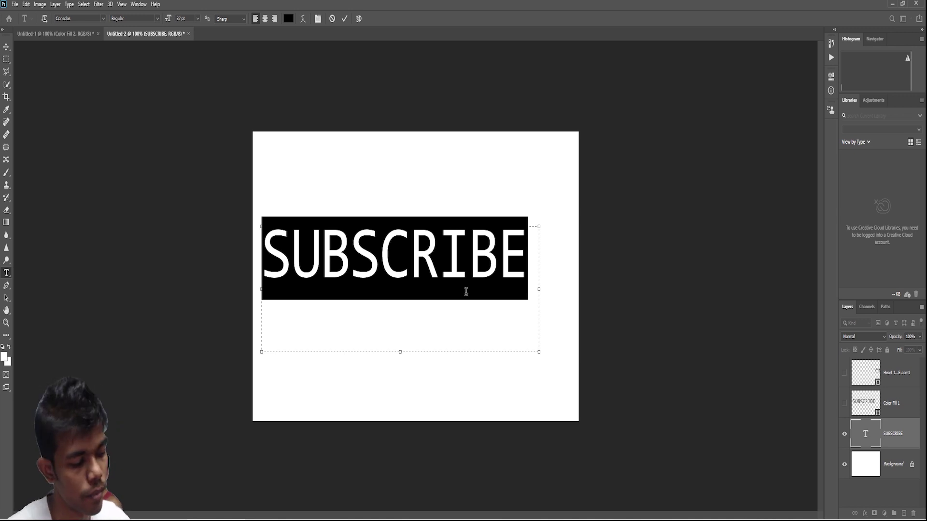
text(For )
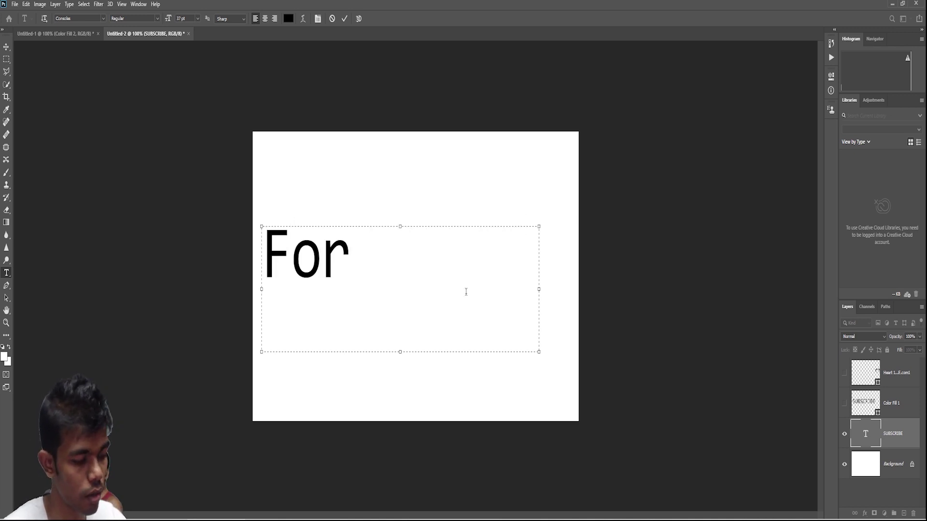
text(More)
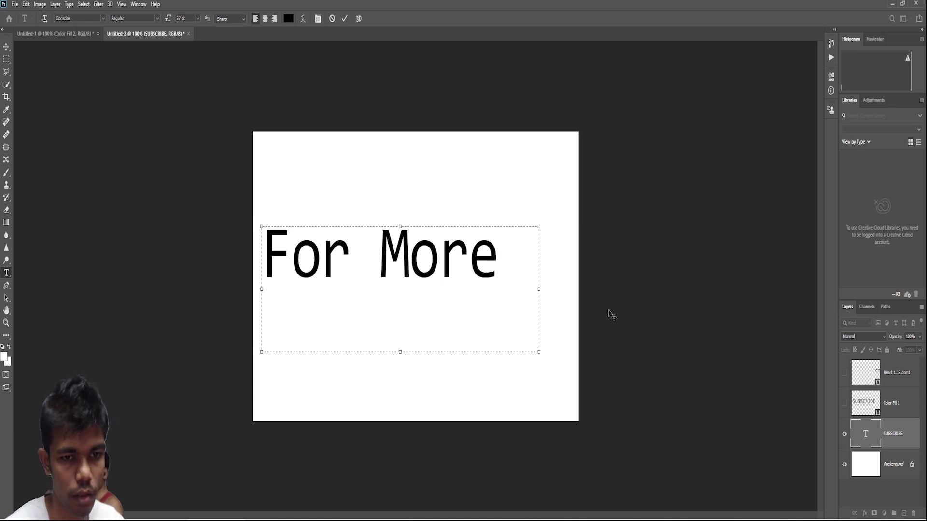
drag(497, 270, 265, 284)
key(BackSpace)
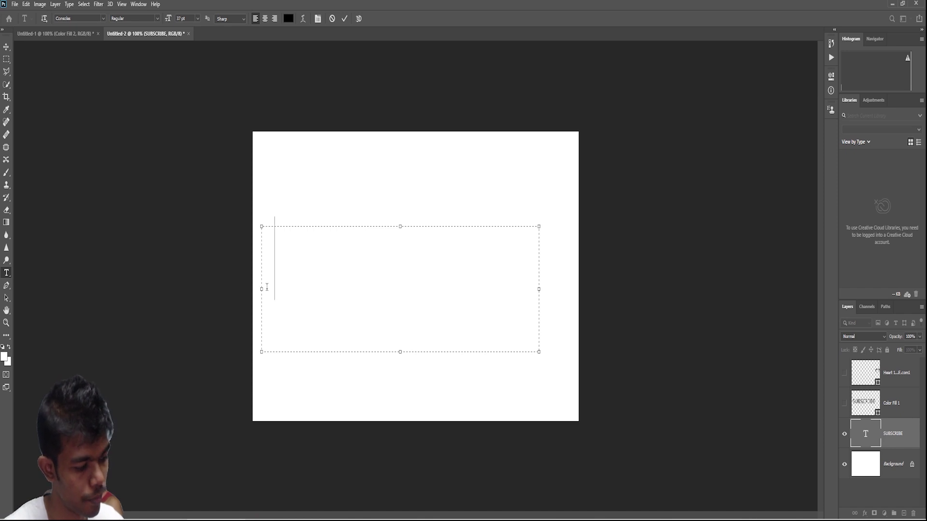
key(BackSpace)
text(FOR MO)
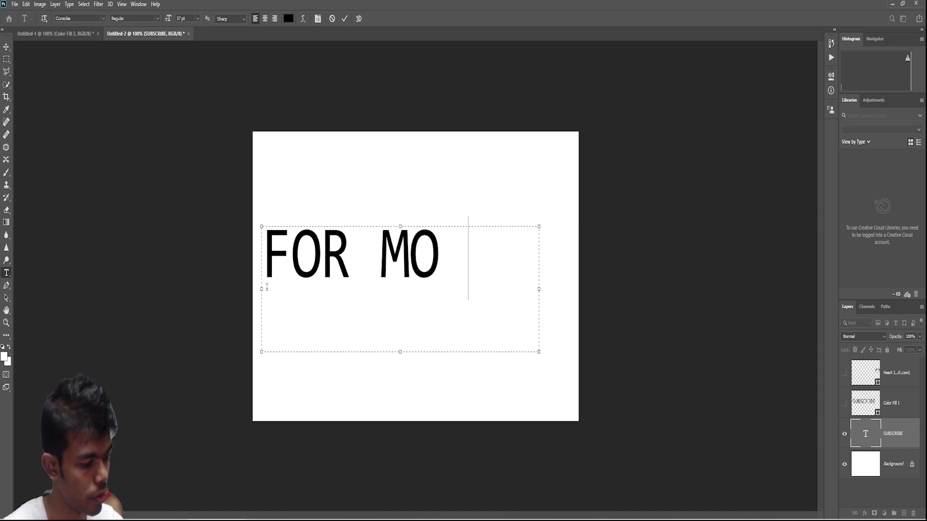
text(RE)
Step: Set the font of the whole FOR MORE text to Candara and commit the text edit
key(shift+Left)
key(shift+Left)
key(shift+Left)
key(shift+Left)
key(shift+Left)
key(shift+Left)
key(shift+Left)
key(shift+Left)
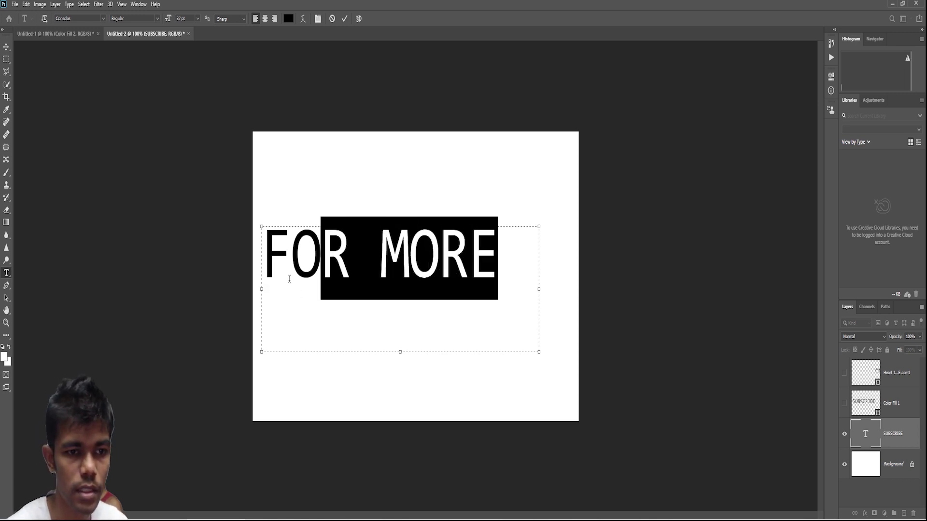
key(Down)
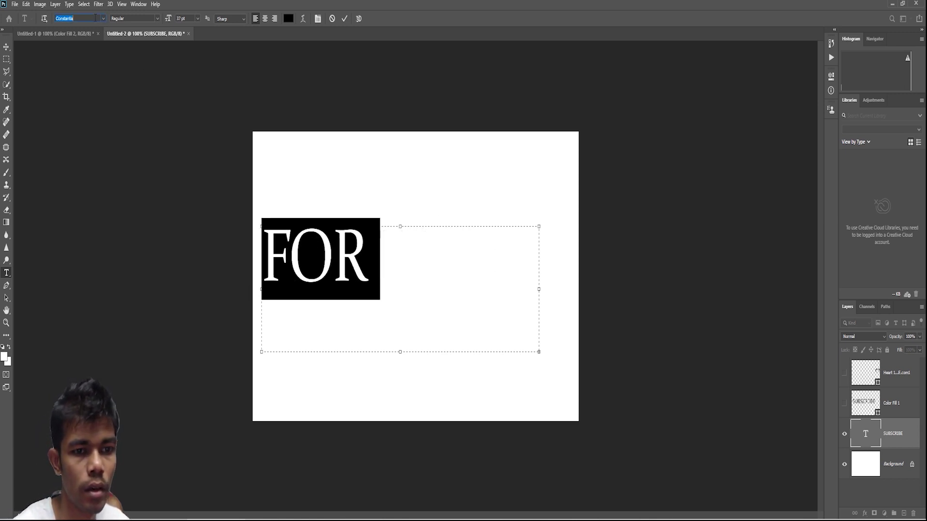
key(Up)
key(Up)
key(Up)
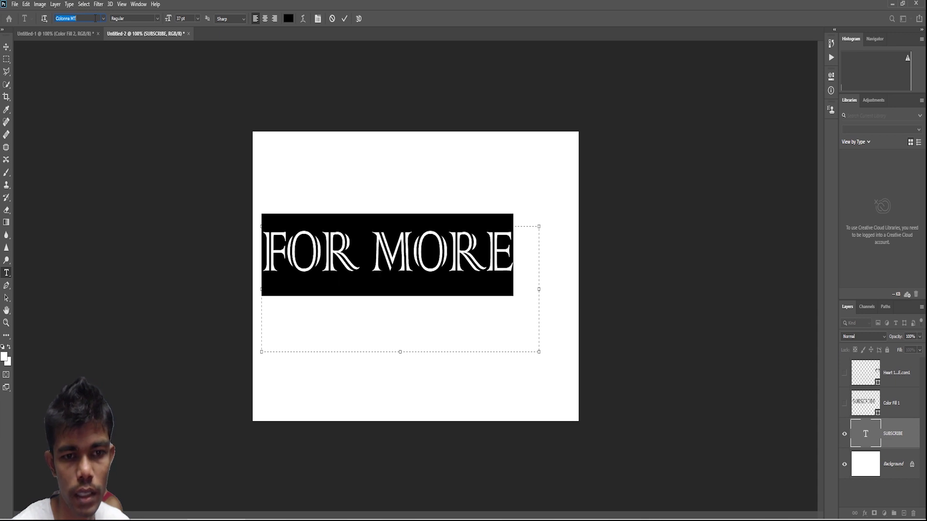
key(Up)
key(Up)
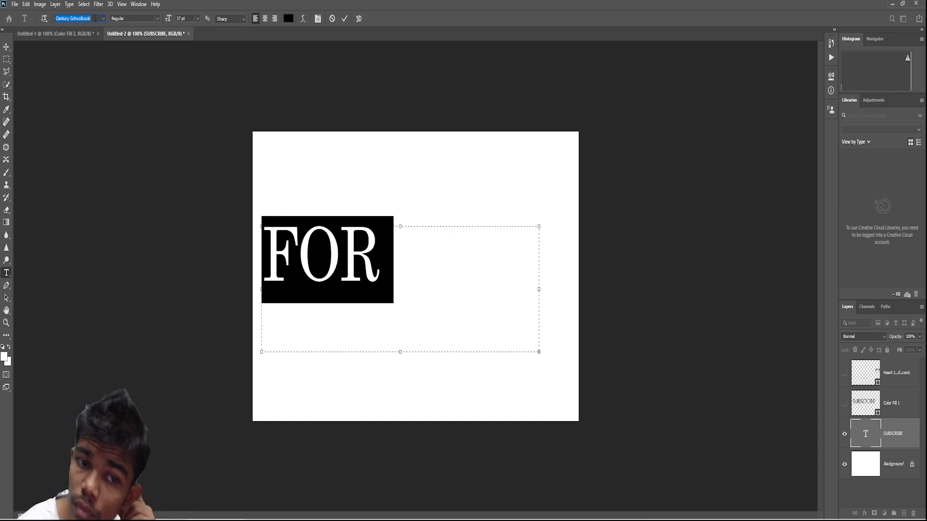
key(Up)
key(Up)
key(Up)
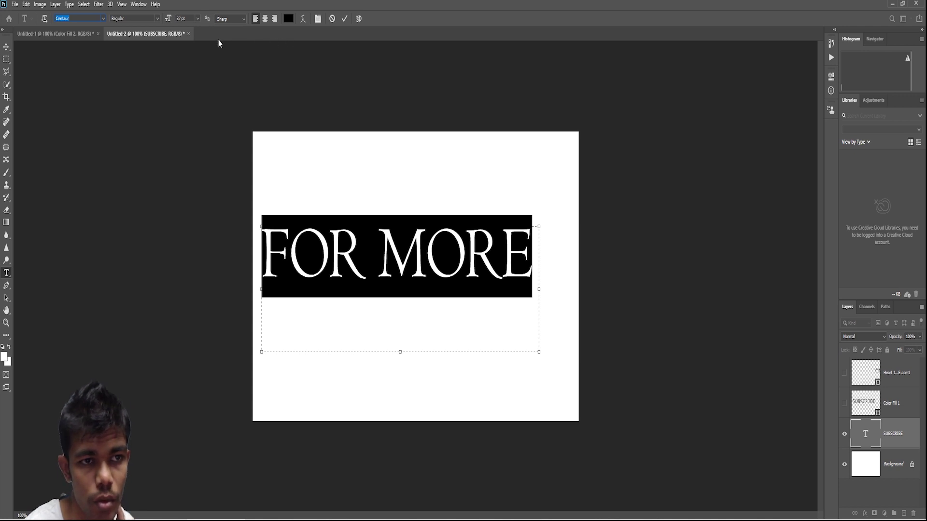
key(Up)
key(Up)
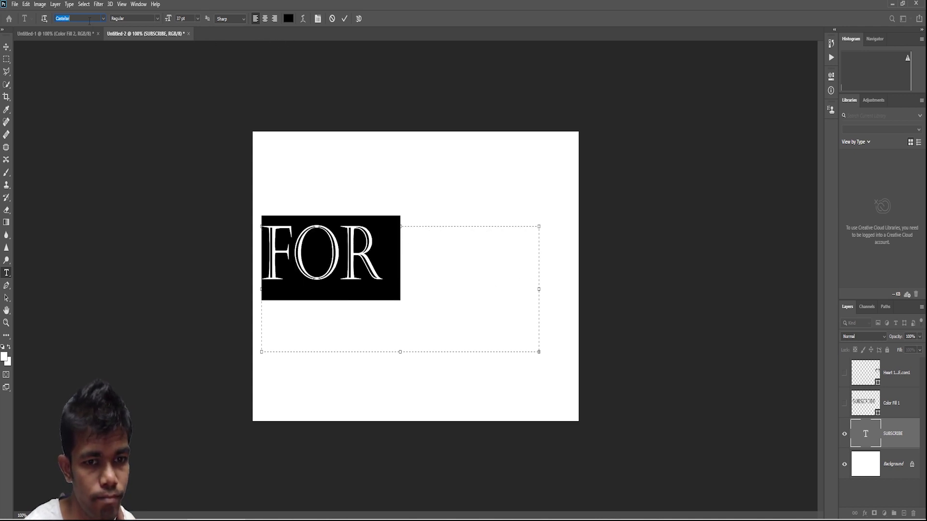
click(344, 18)
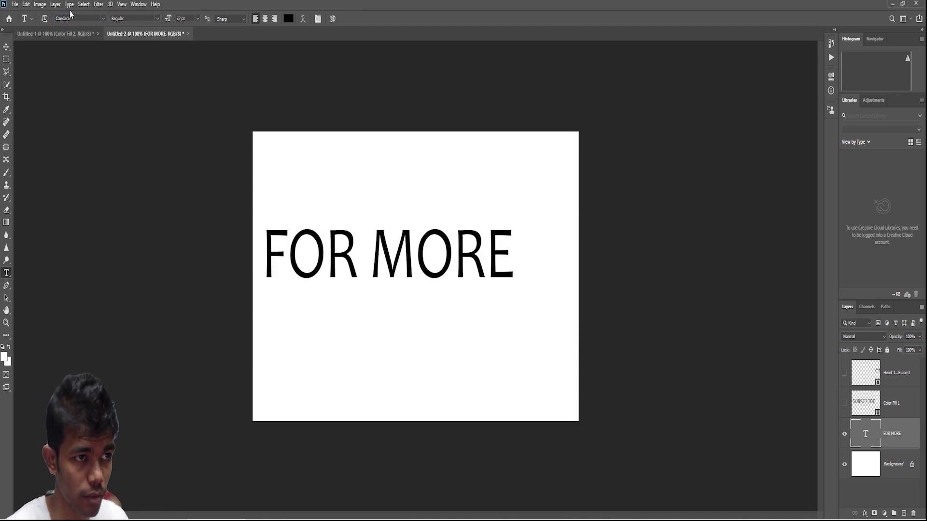
Step: Make a Color Range selection of the white area around the FOR MORE lettering
click(83, 4)
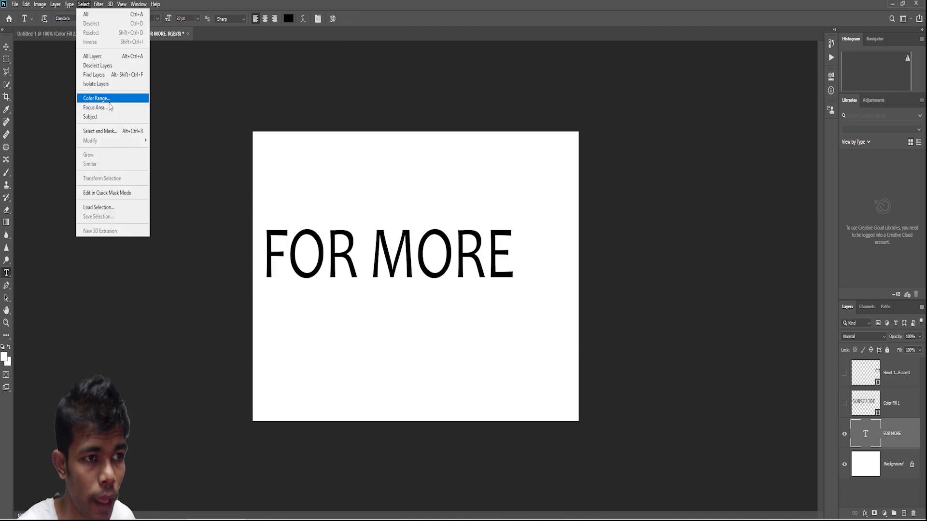
click(91, 96)
click(519, 117)
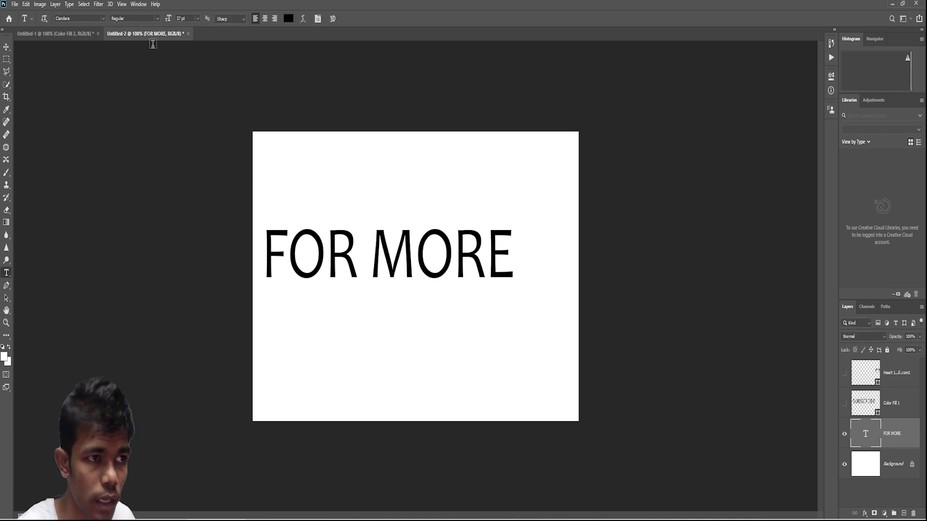
Step: Create a work path along the outlines of the FOR MORE lettering and view it among the document's paths
click(56, 5)
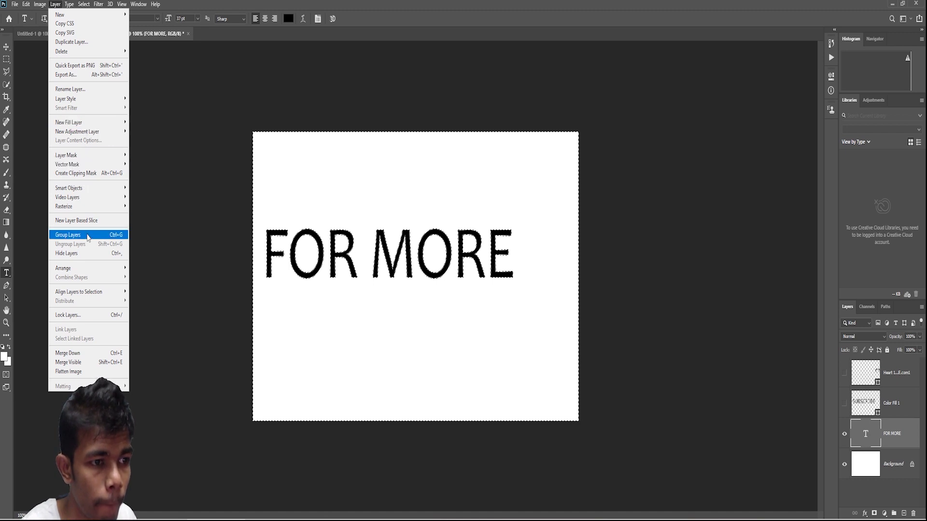
mouse_move(41, 6)
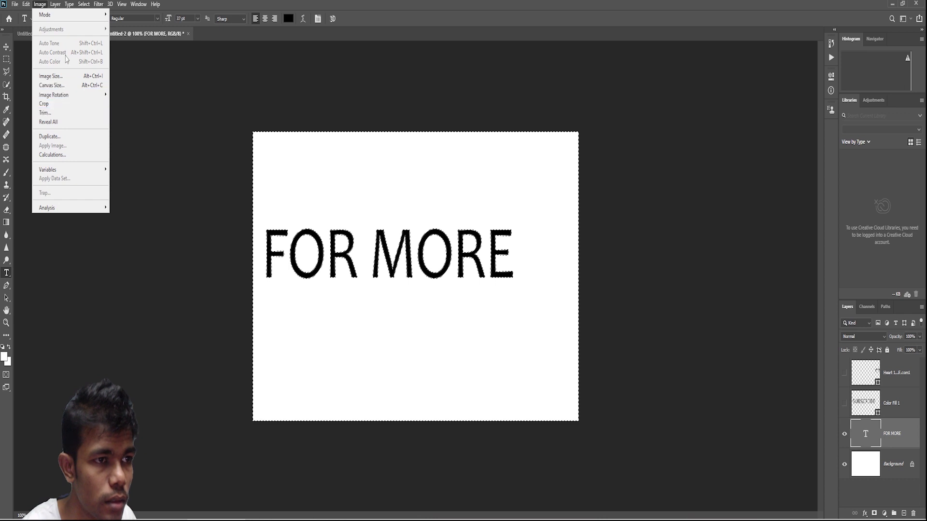
mouse_move(79, 9)
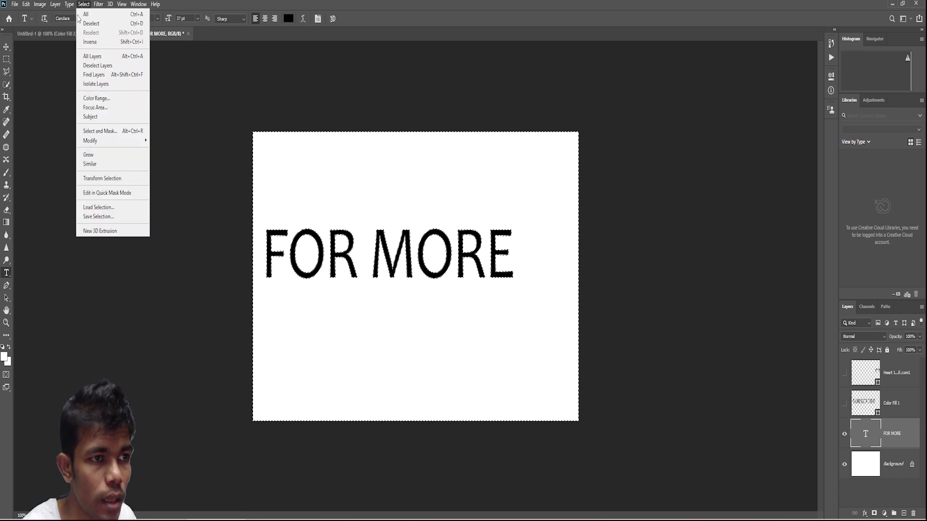
click(83, 106)
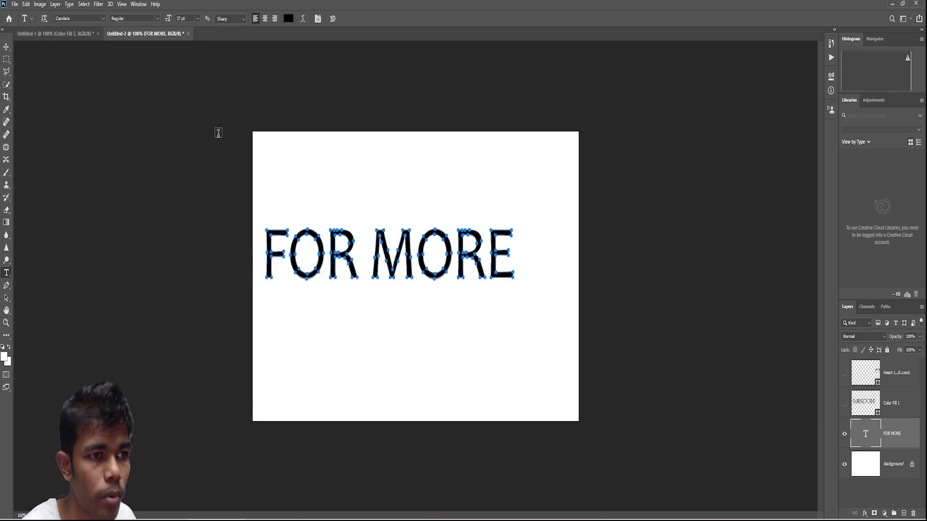
click(6, 71)
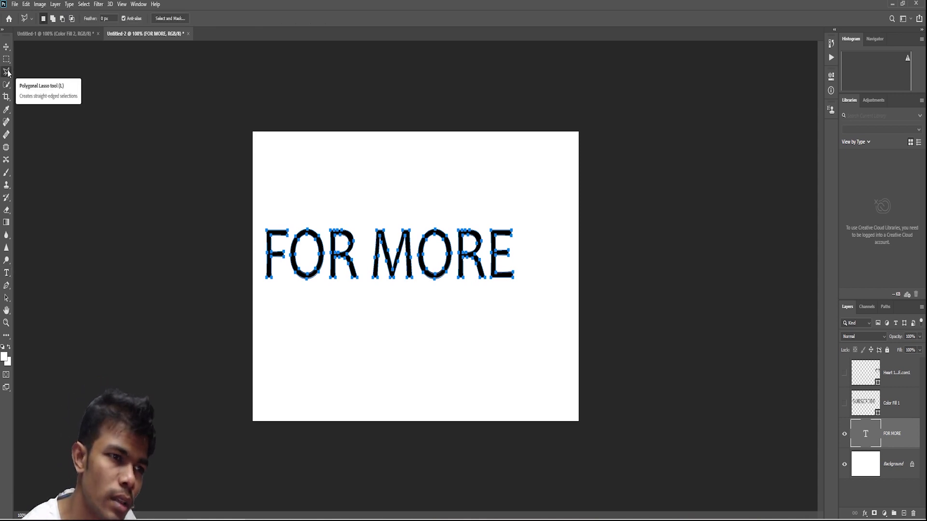
click(136, 4)
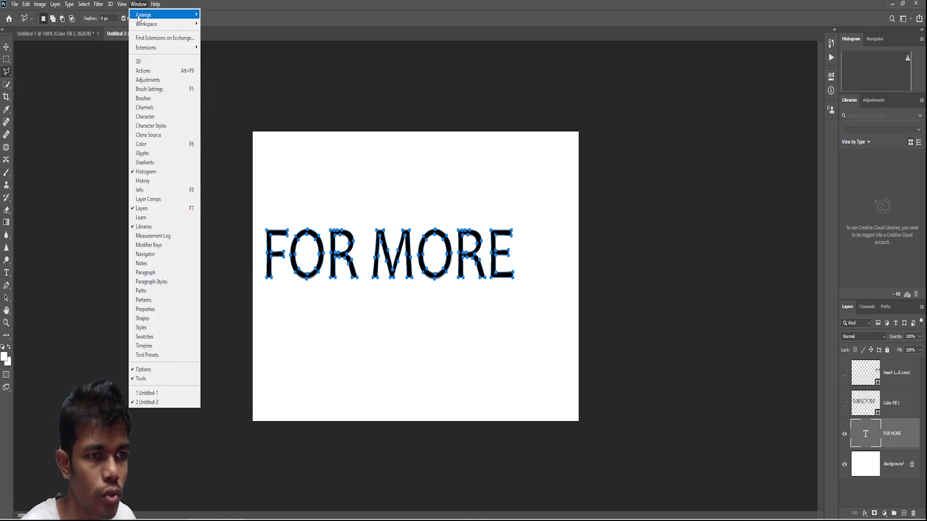
click(150, 290)
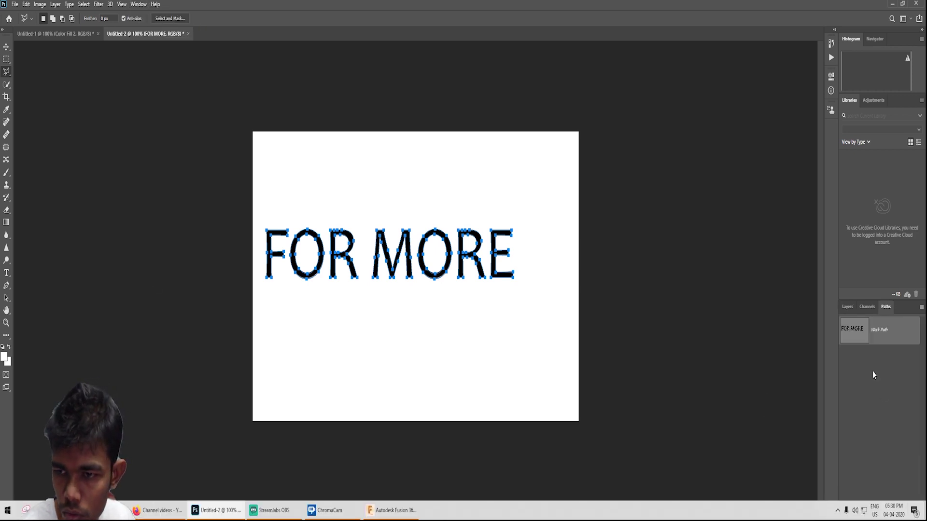
Step: Add a black Solid Color fill layer shaped by the FOR MORE path and hide the FOR MORE text layer
click(848, 307)
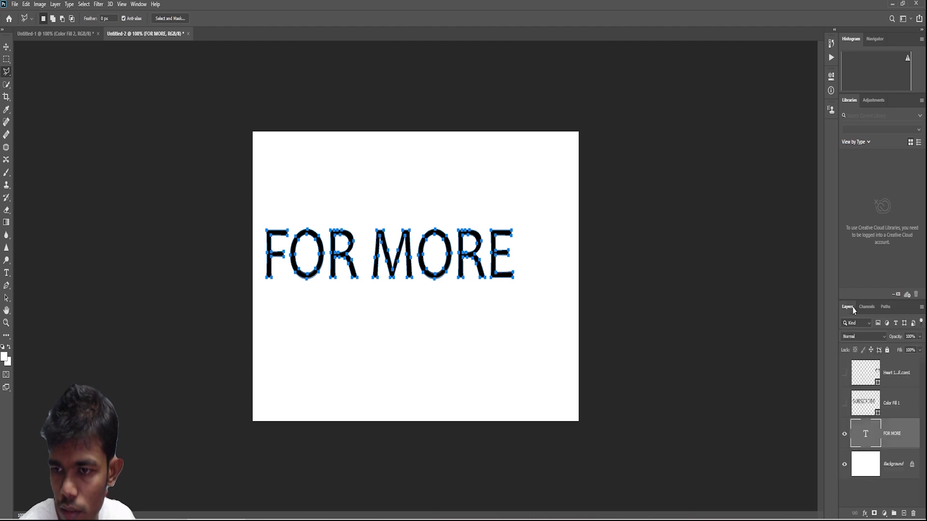
click(884, 514)
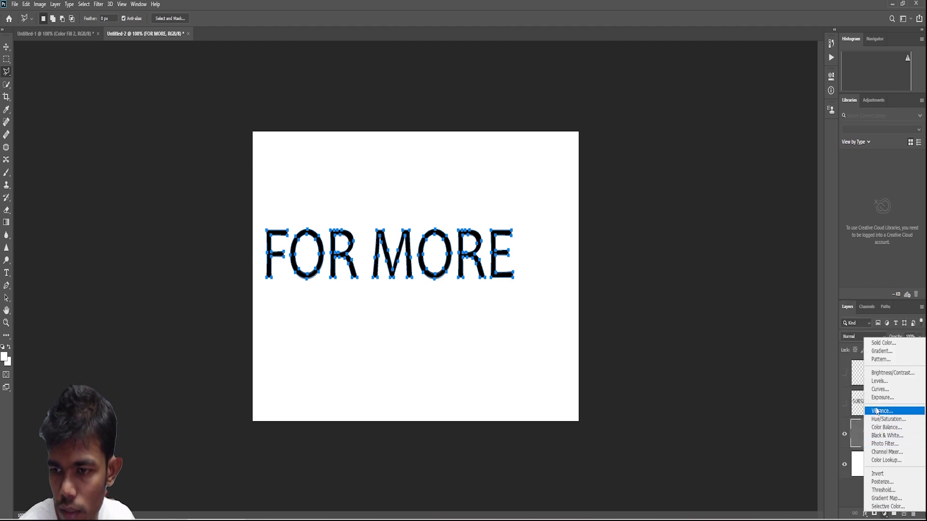
click(882, 343)
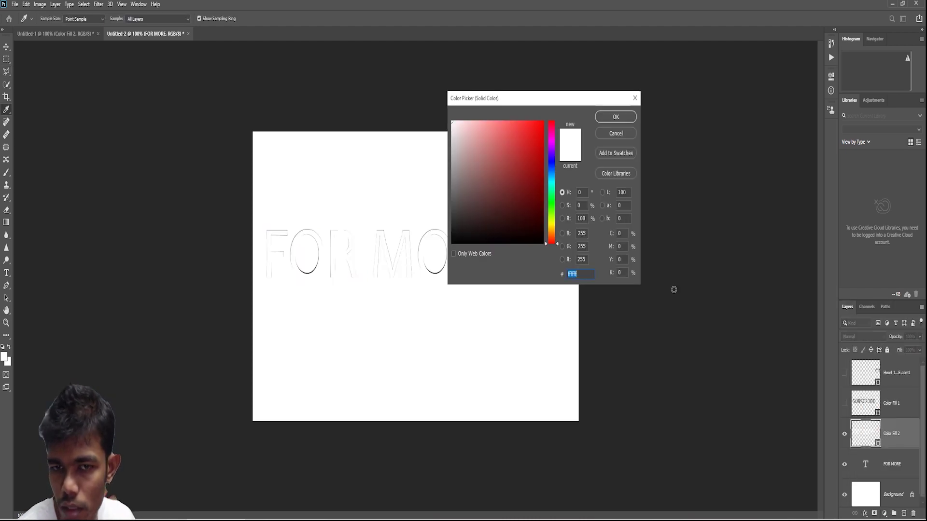
drag(512, 198, 446, 250)
click(622, 117)
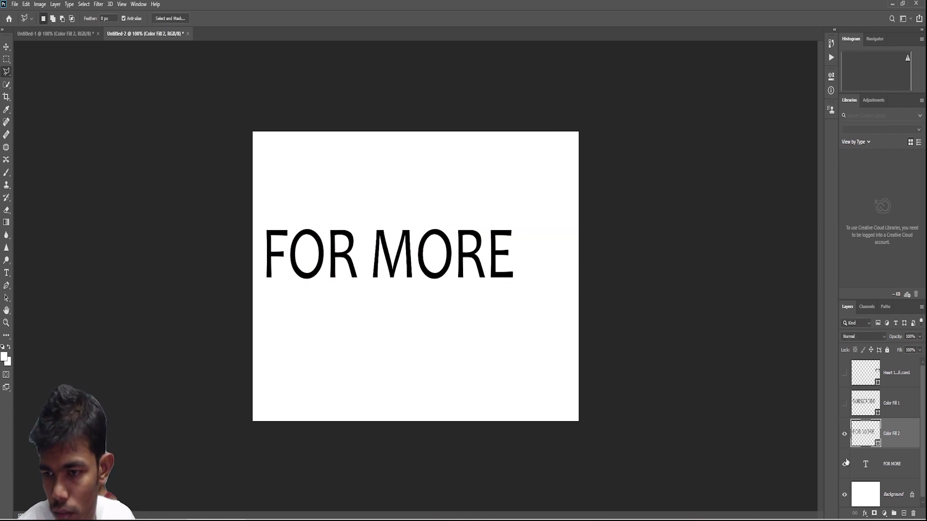
click(846, 466)
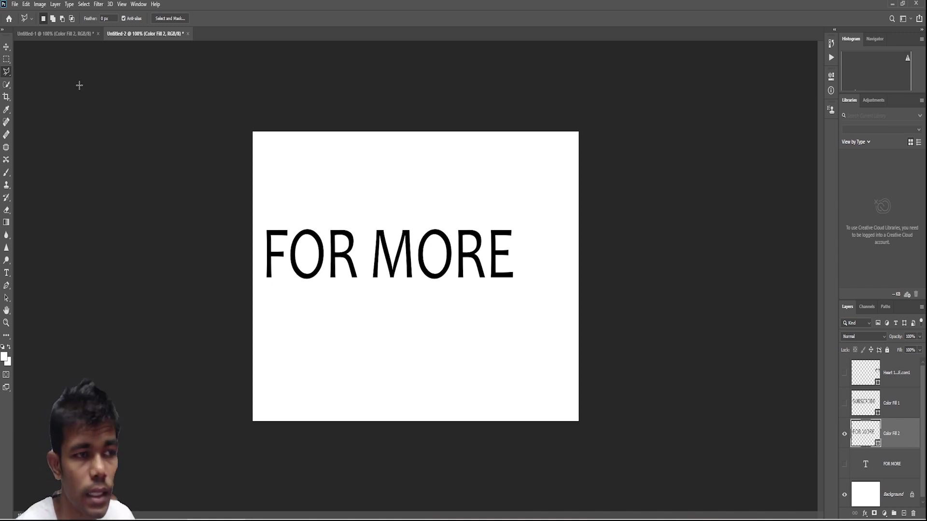
Step: Export the document as a 900 x 600 px SVG, saved on the Desktop as FOR MORE
click(16, 5)
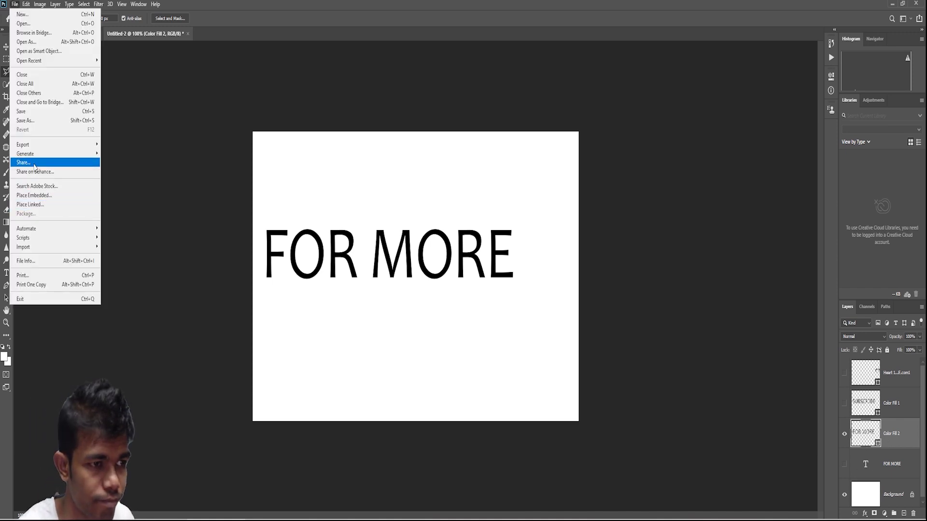
mouse_move(39, 145)
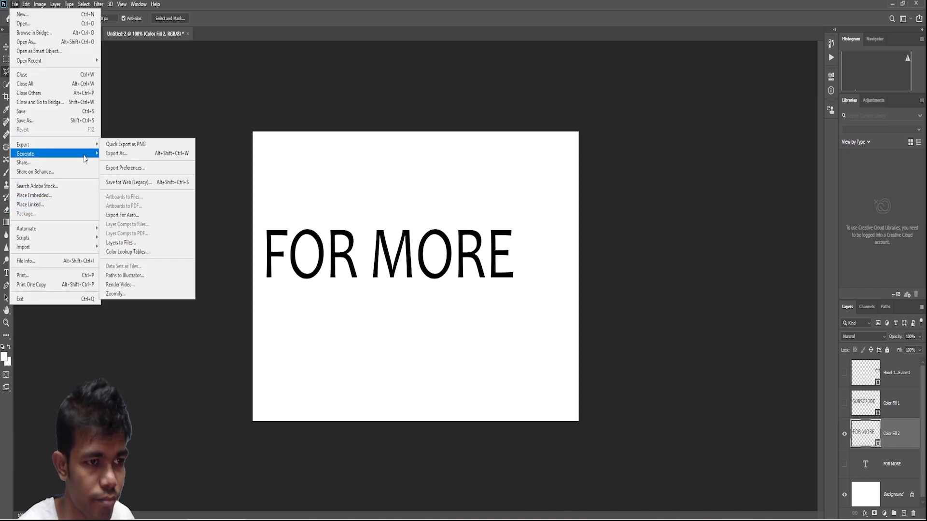
click(114, 154)
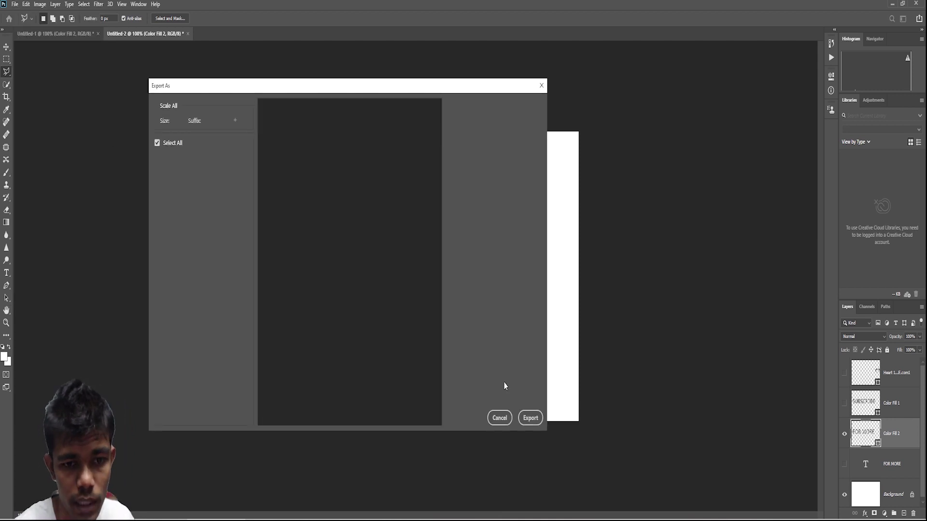
click(530, 418)
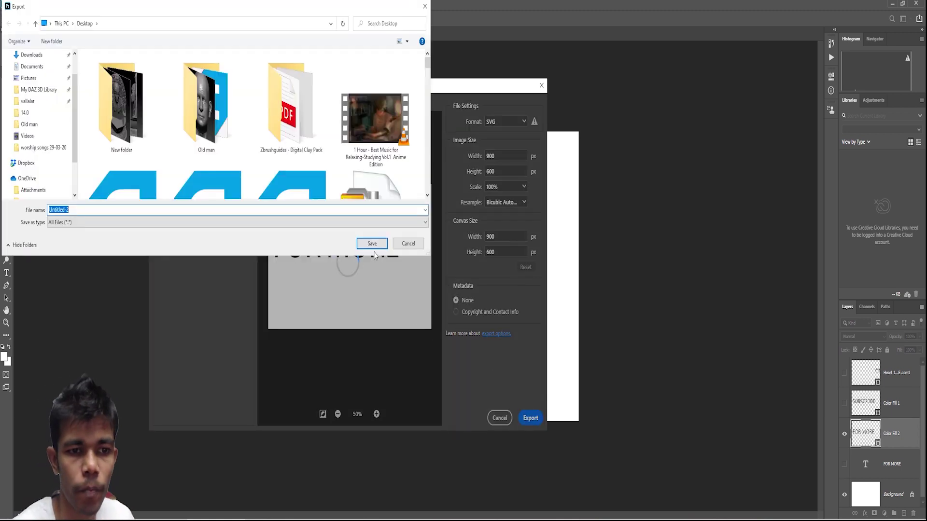
text(FOR)
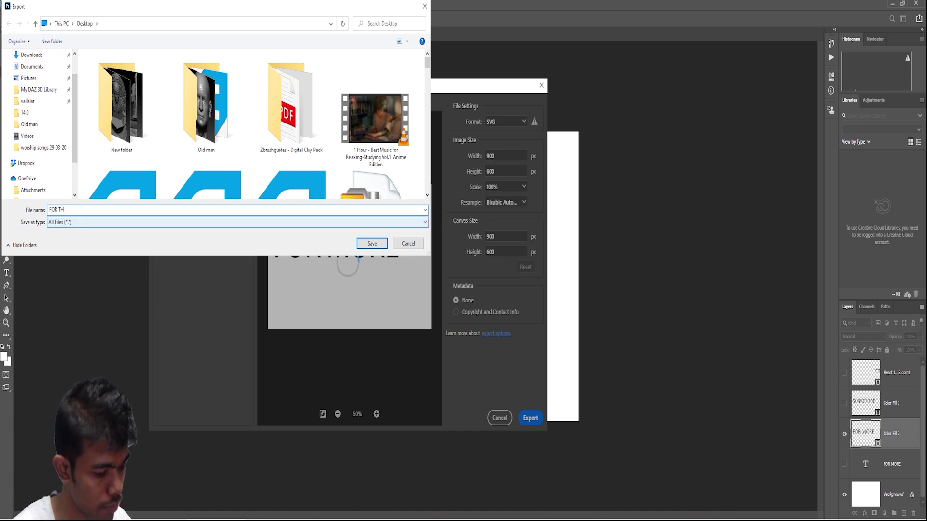
text( TH)
key(BackSpace)
key(BackSpace)
text(MORE)
click(380, 245)
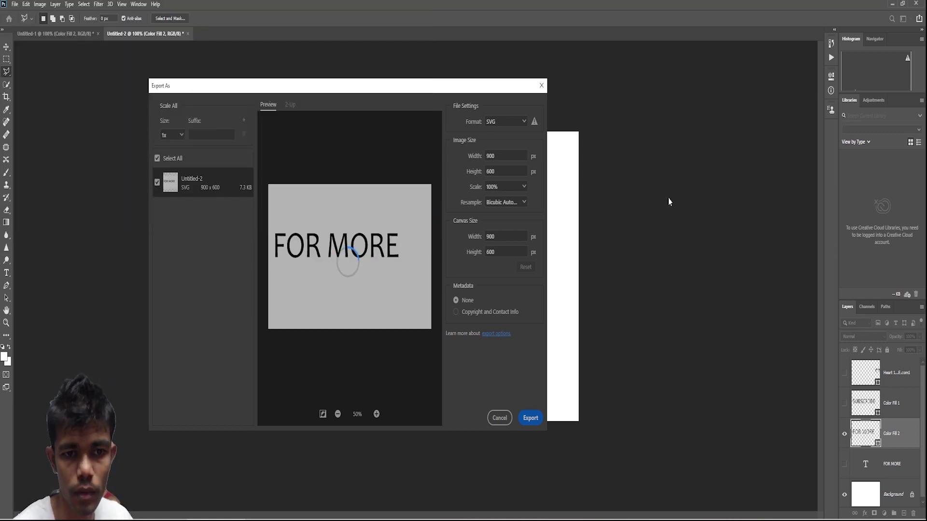
Step: Switch to Fusion 360 and examine the mom model and the two-word HELLO and GUYS model from different sides
click(892, 4)
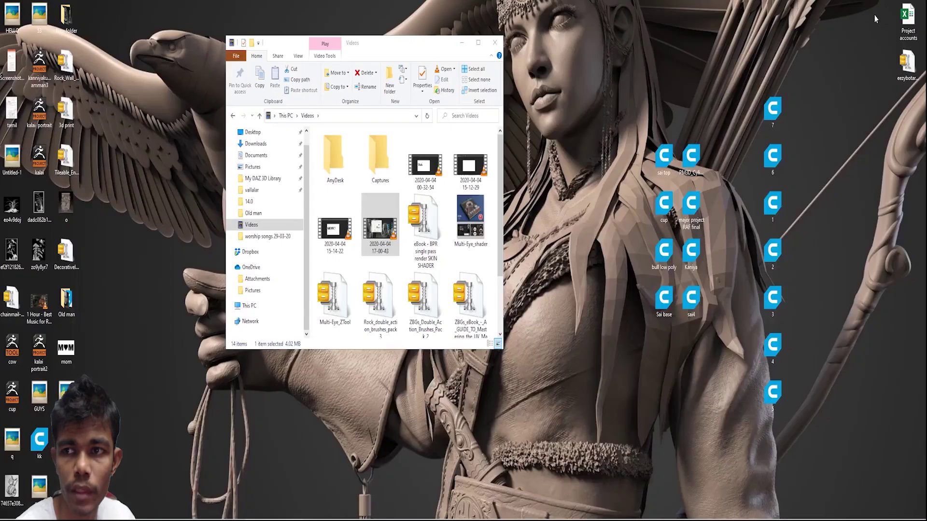
mouse_move(333, 516)
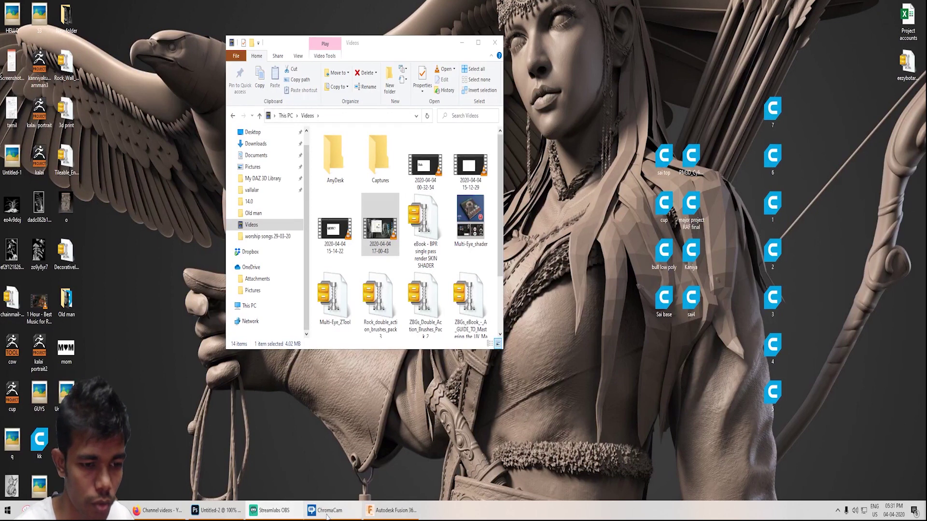
click(391, 510)
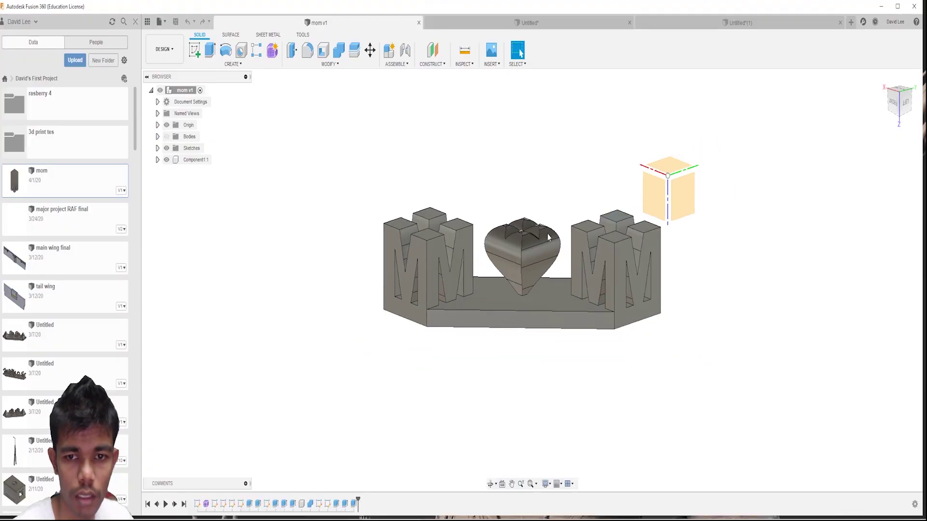
middle_drag(543, 192, 507, 235)
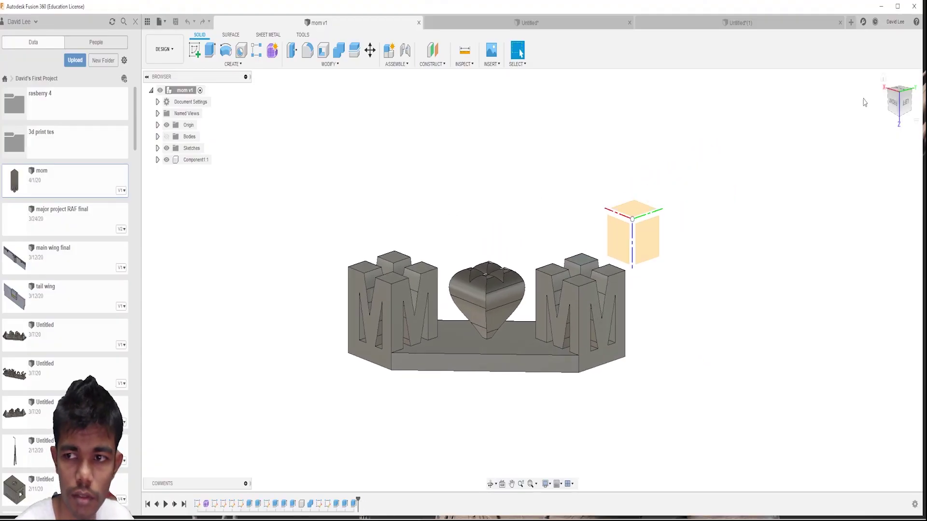
click(529, 23)
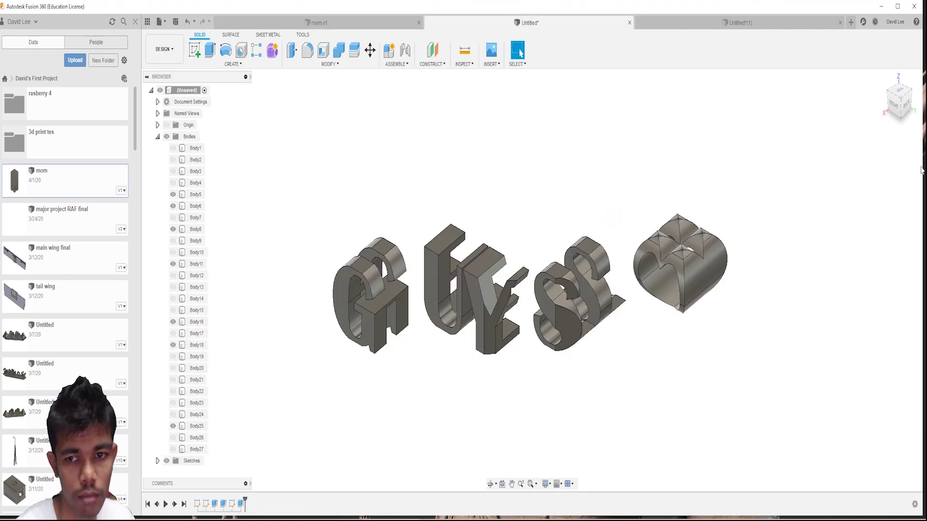
click(898, 107)
click(899, 102)
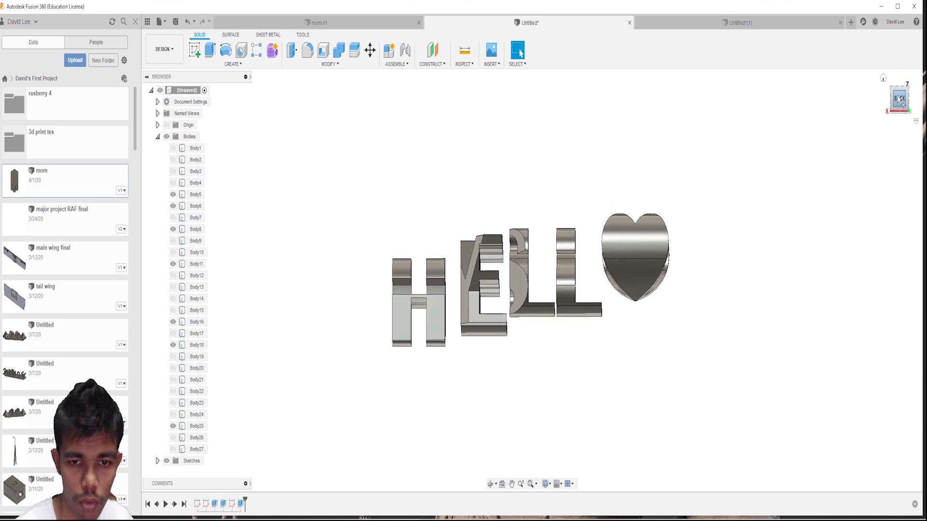
drag(899, 100, 918, 102)
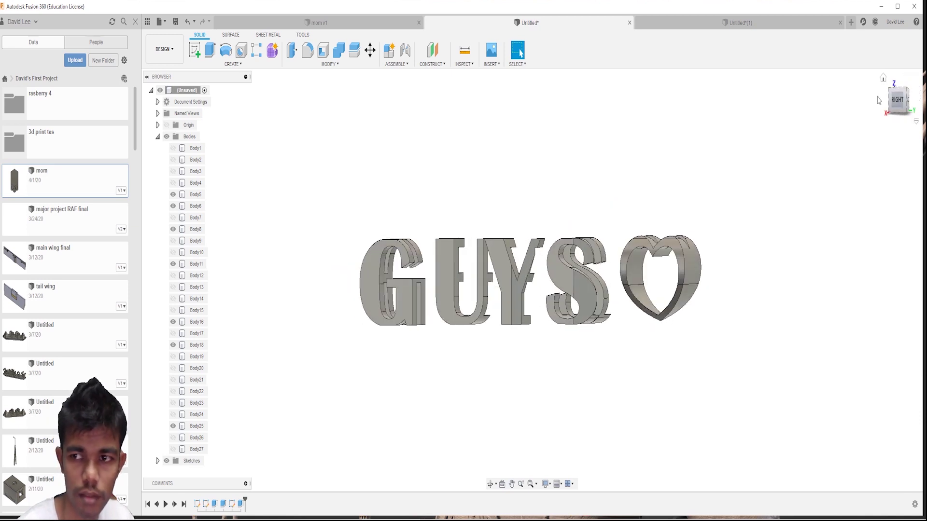
Step: In the empty untitled design, start an SVG insert on the YZ origin plane and load the subs file from the Desktop
click(642, 23)
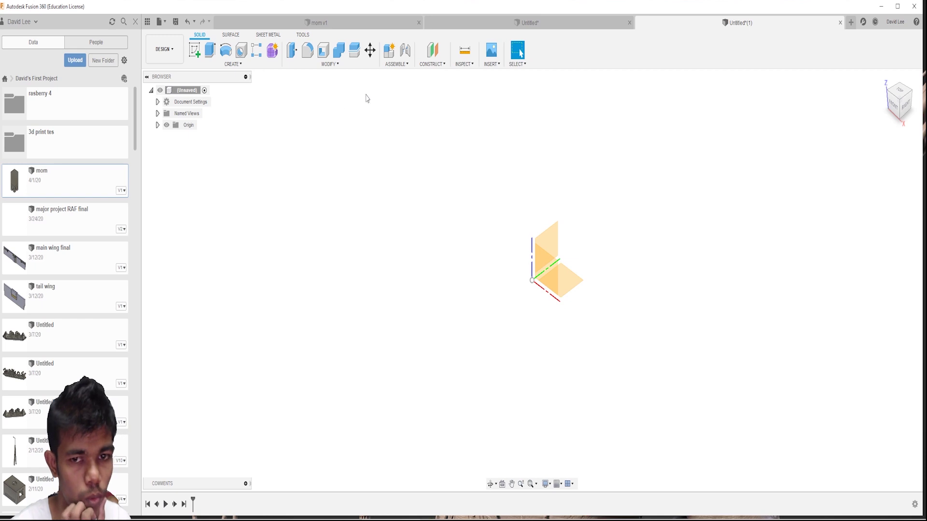
click(491, 63)
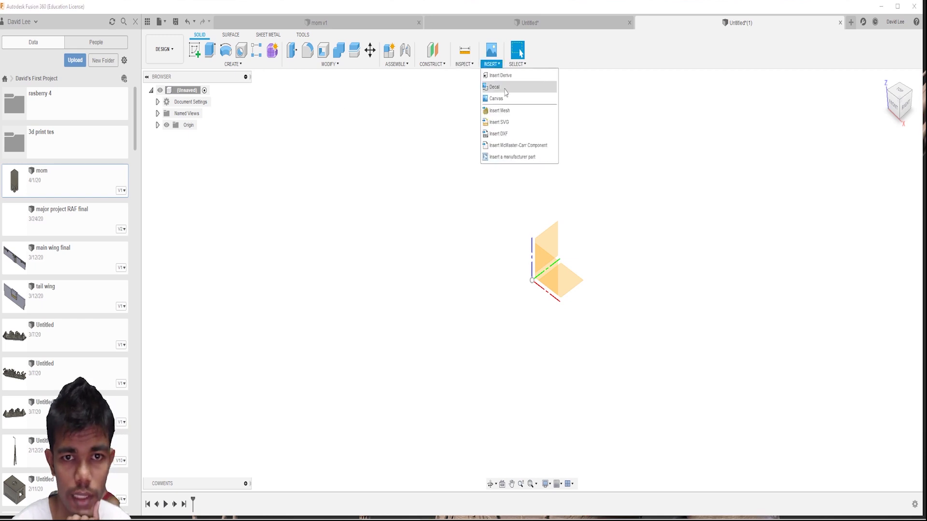
click(498, 123)
click(553, 236)
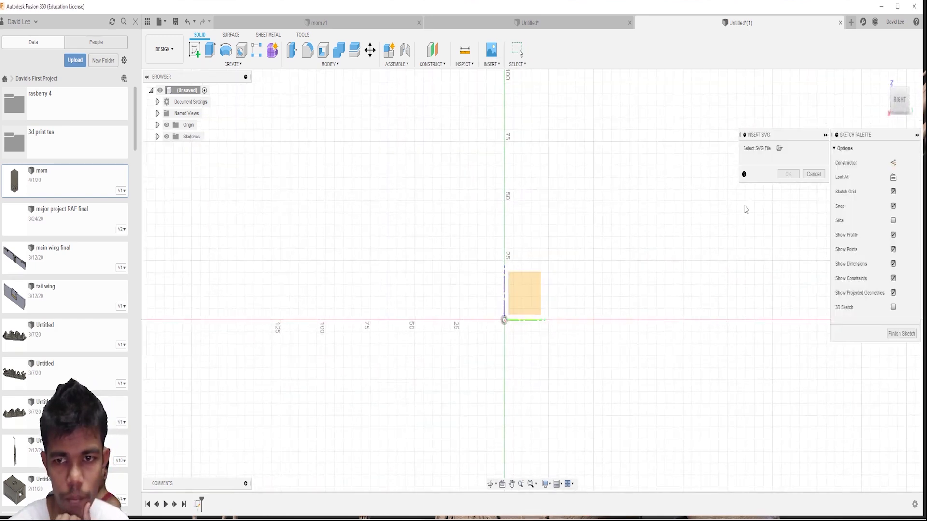
click(779, 148)
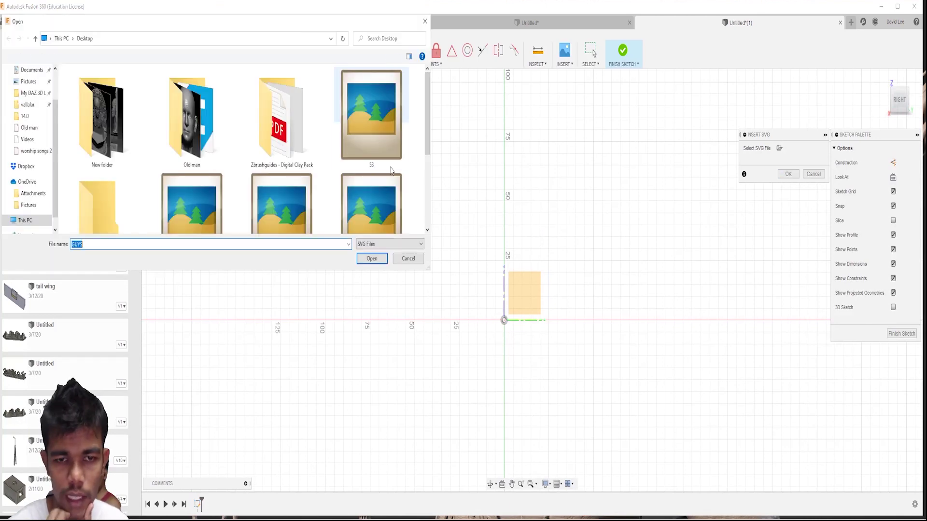
scroll(243, 200, down, 3)
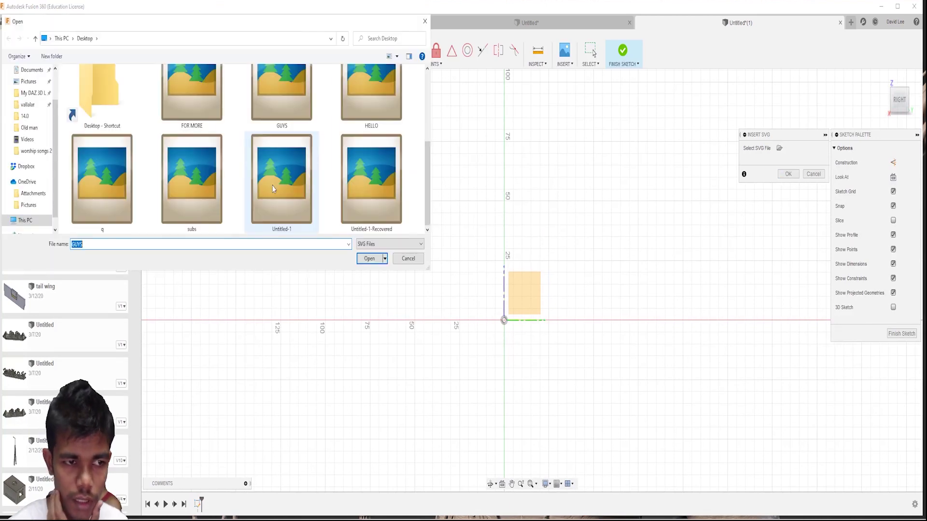
double_click(221, 206)
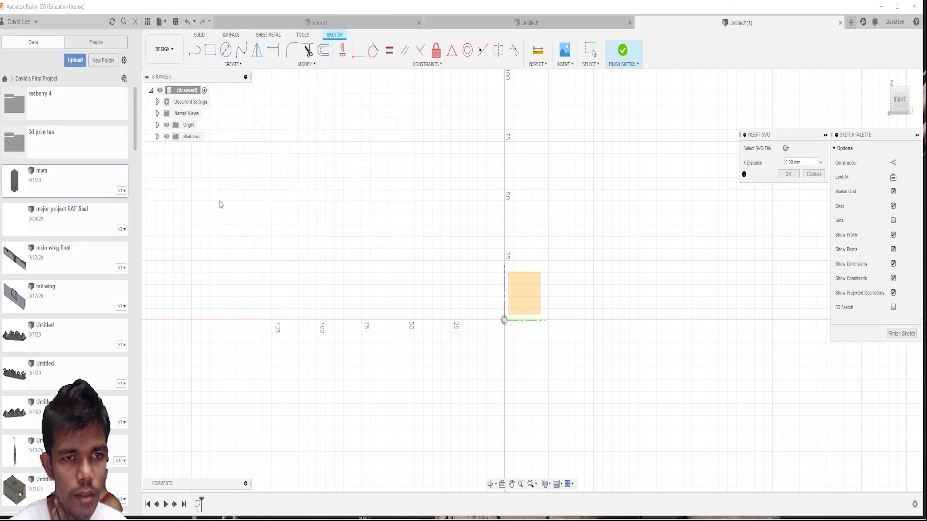
Step: Accept the SUBSCRIBE and heart outlines at 0.00 mm X distance and finish the sketch
scroll(555, 367, down, 3)
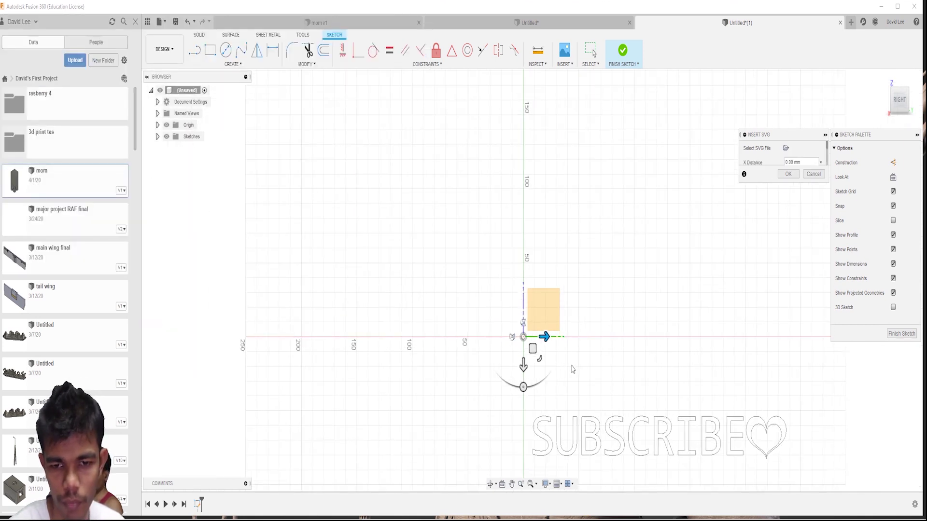
middle_drag(570, 366, 498, 277)
scroll(504, 286, up, 2)
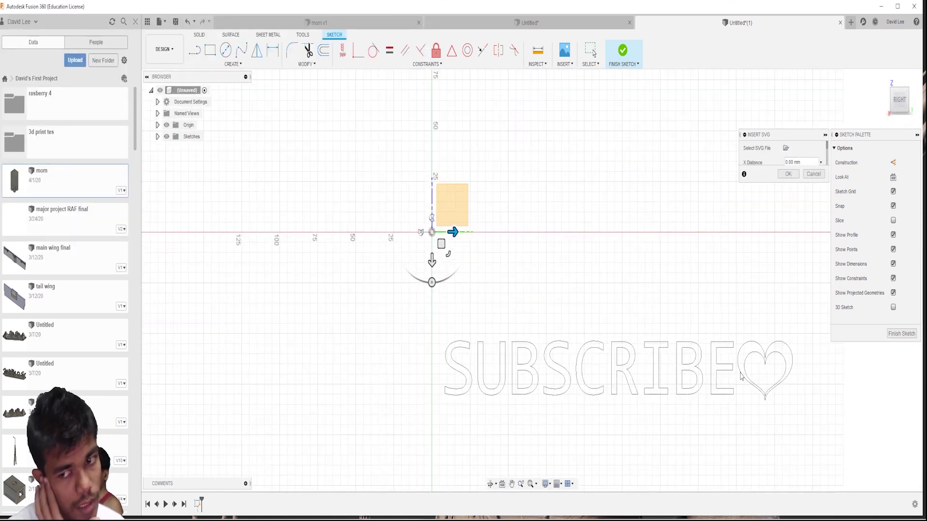
click(792, 175)
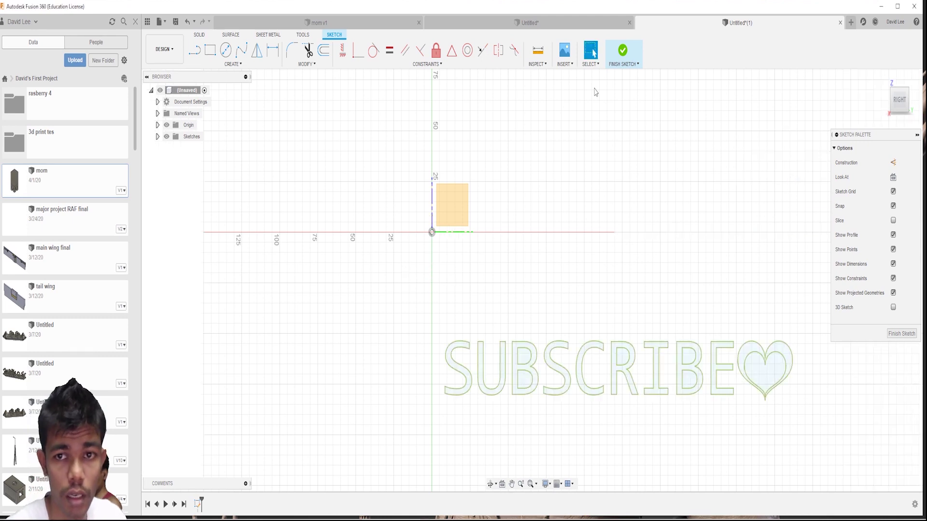
click(623, 53)
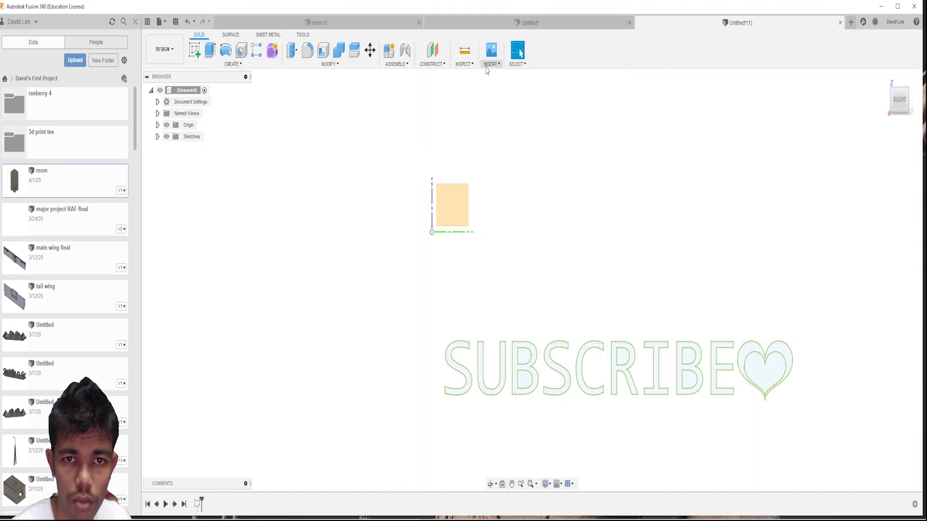
Step: Start a new sketch on the XZ origin plane, perpendicular to the SUBSCRIBE sketch
click(195, 51)
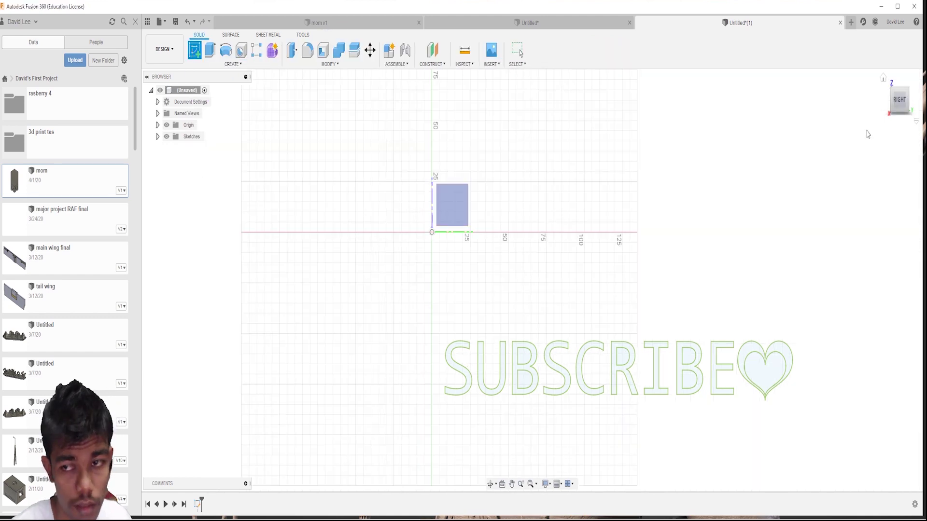
drag(898, 100, 885, 109)
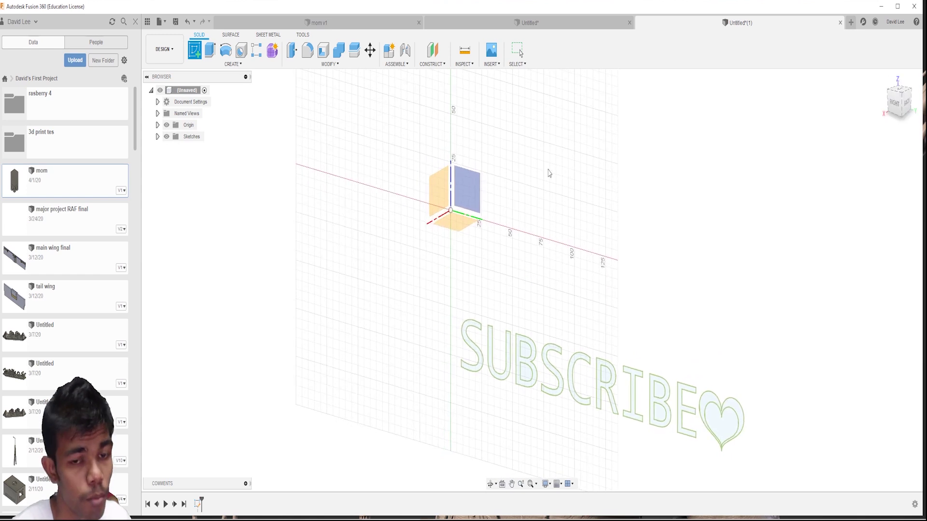
click(440, 197)
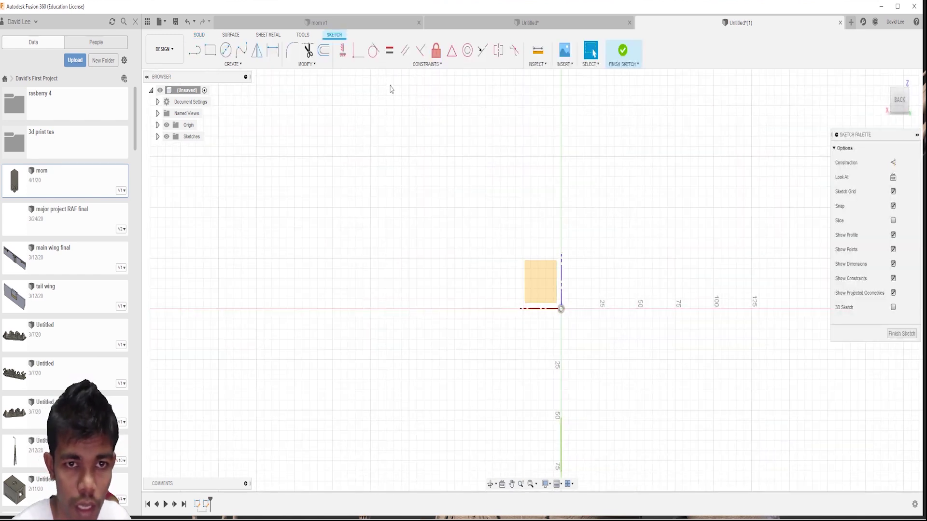
click(590, 63)
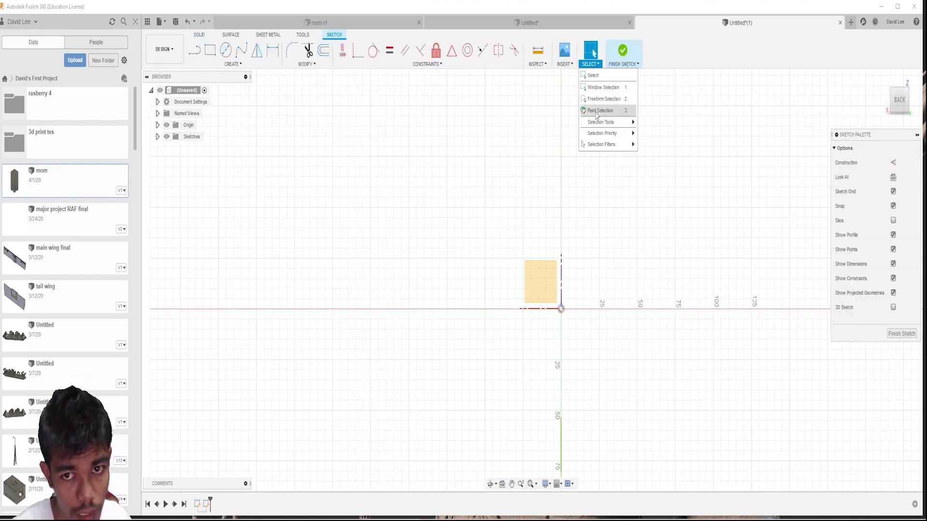
click(565, 64)
click(595, 120)
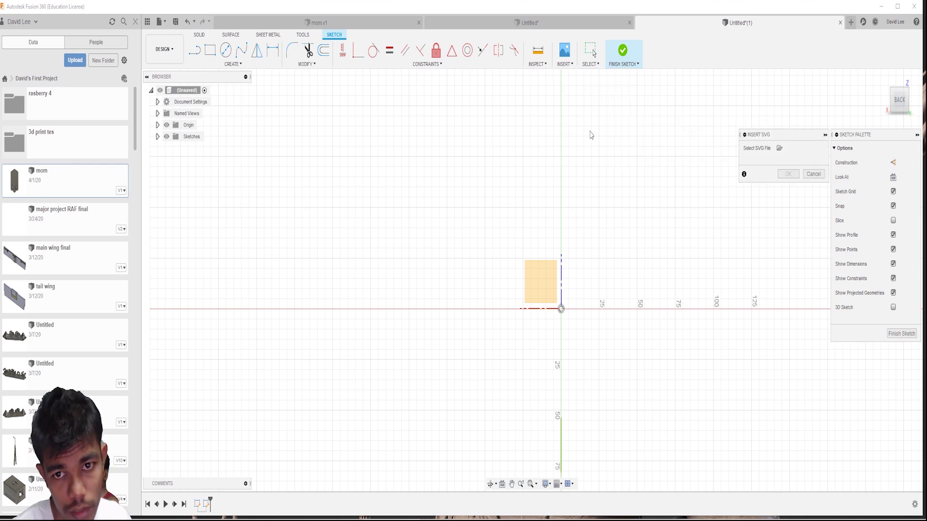
click(778, 148)
scroll(236, 213, down, 3)
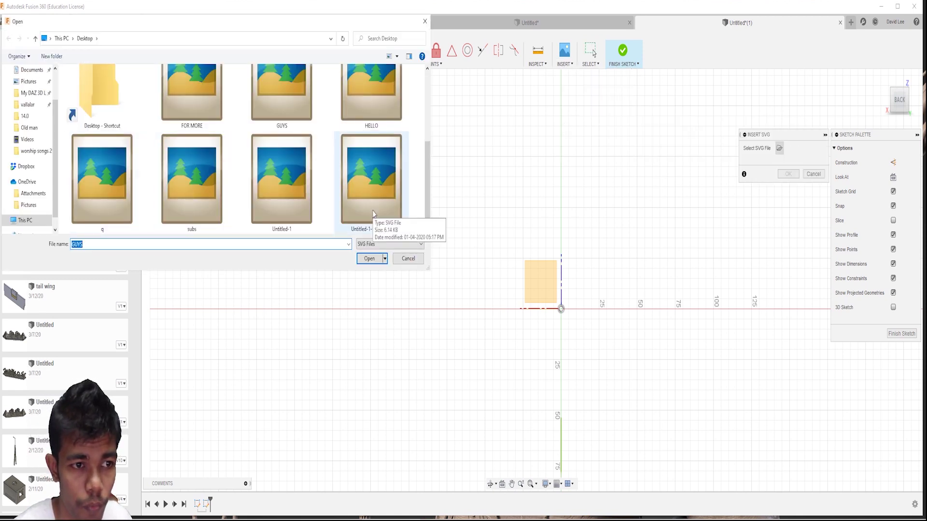
scroll(289, 183, up, 2)
scroll(196, 135, down, 2)
double_click(196, 130)
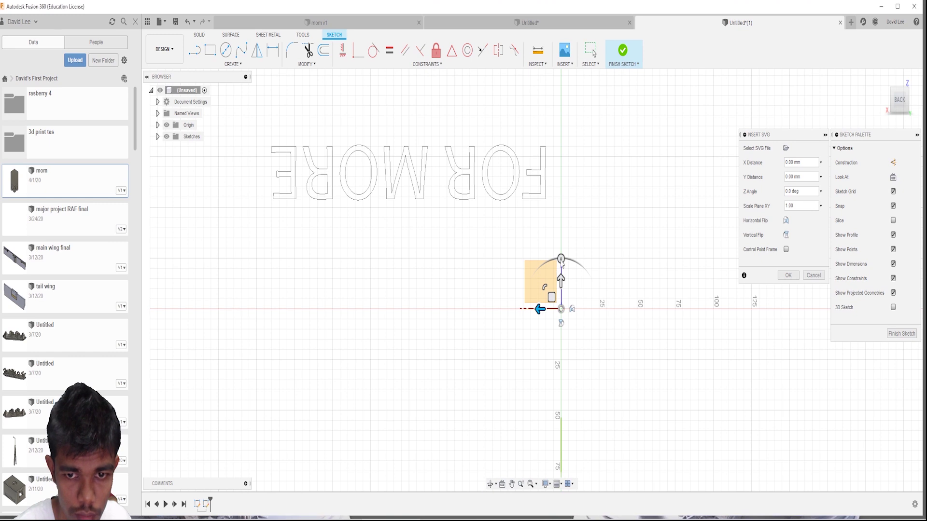
drag(561, 258, 528, 284)
key(Escape)
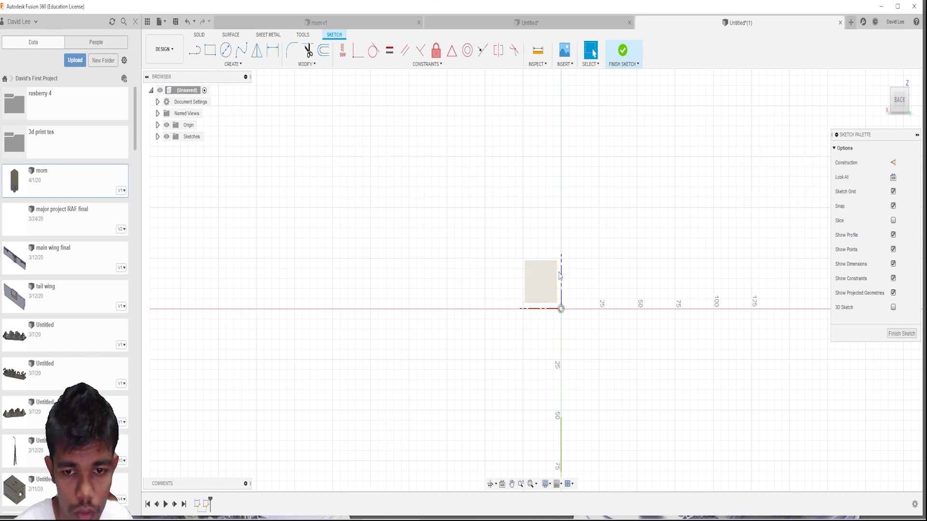
Step: Insert the FOR MORE SVG file from the Desktop into the open sketch
click(563, 64)
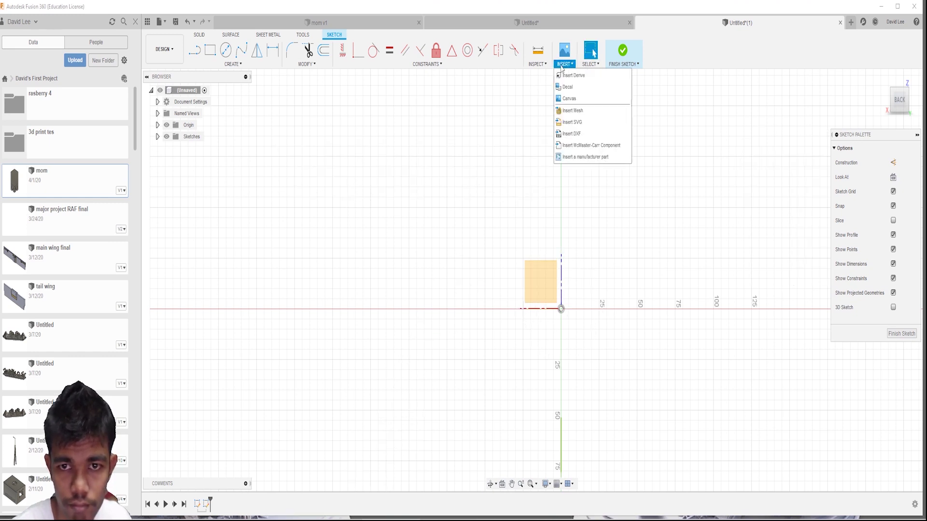
click(560, 123)
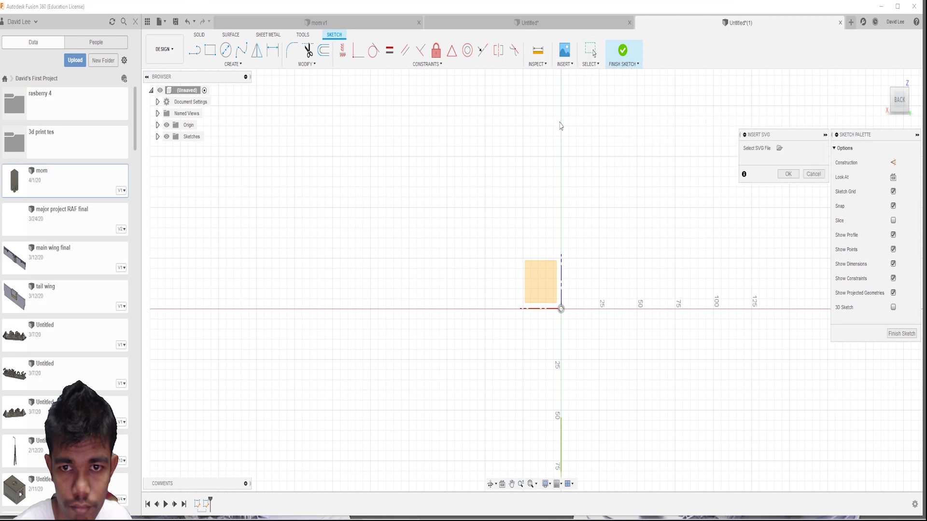
click(779, 148)
click(217, 192)
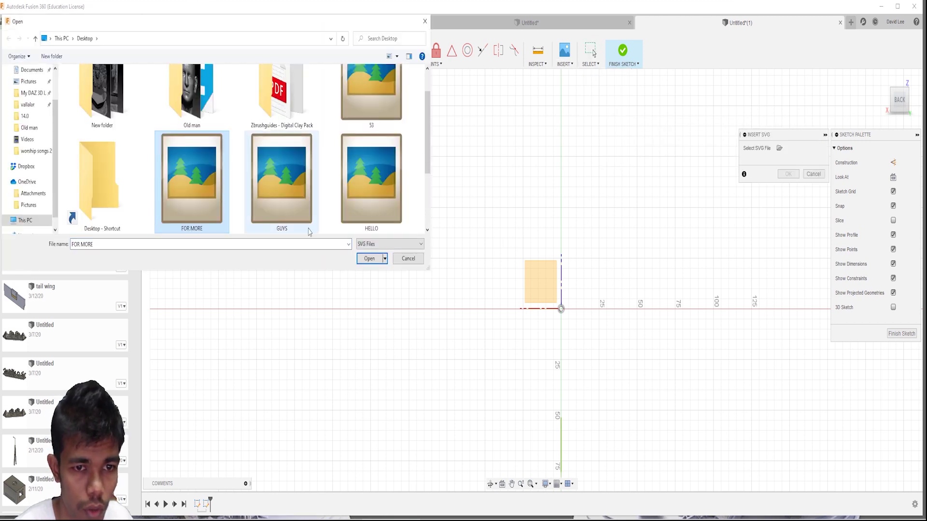
click(370, 259)
Step: Rotate the inserted FOR MORE outlines half a turn about the origin so they read upright, and finish the sketch
drag(546, 258, 564, 423)
scroll(524, 399, down, 1)
middle_drag(515, 393, 394, 308)
scroll(463, 339, up, 2)
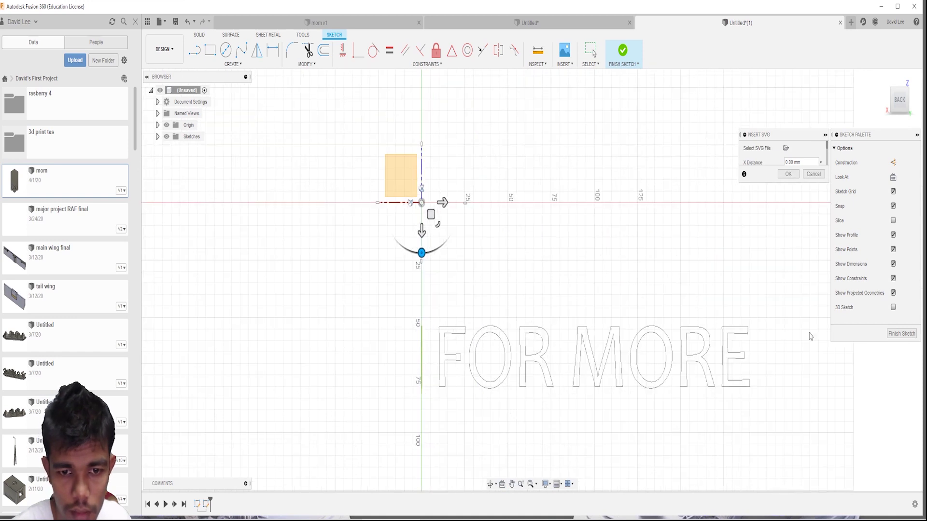
click(900, 333)
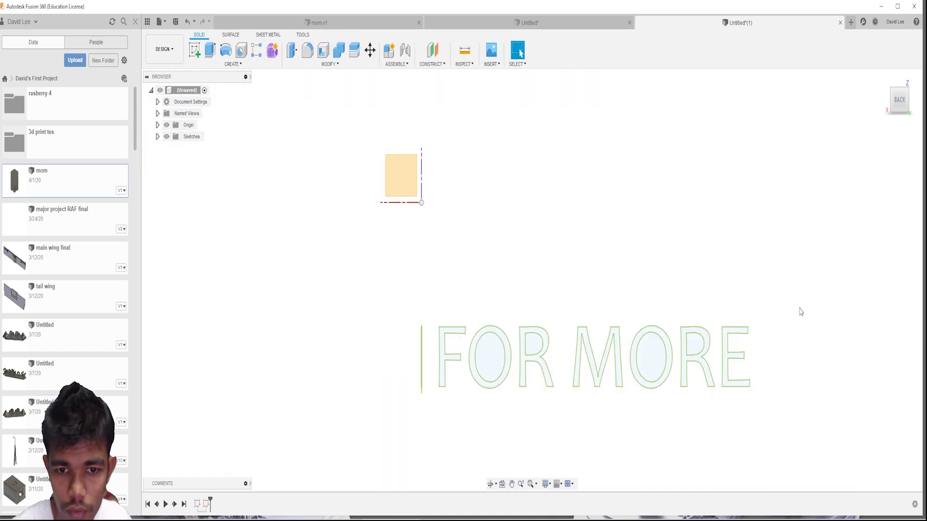
Step: Extrude all FOR MORE profiles, including the insides of the O letters, 290 mm towards the SUBSCRIBE side as new bodies
drag(898, 100, 891, 107)
scroll(686, 272, down, 1)
middle_drag(686, 272, 657, 219)
mouse_move(748, 182)
mouse_down()
mouse_move(603, 322)
mouse_move(449, 376)
mouse_up()
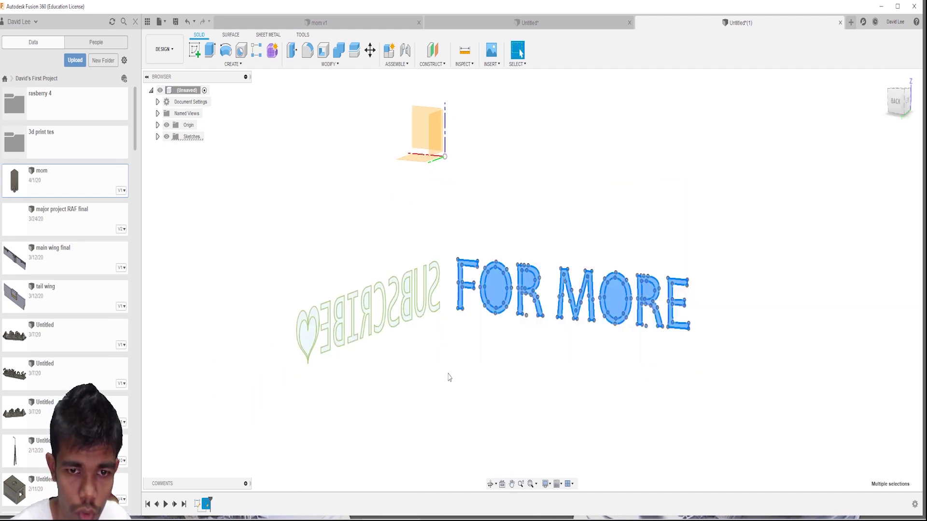
click(474, 339)
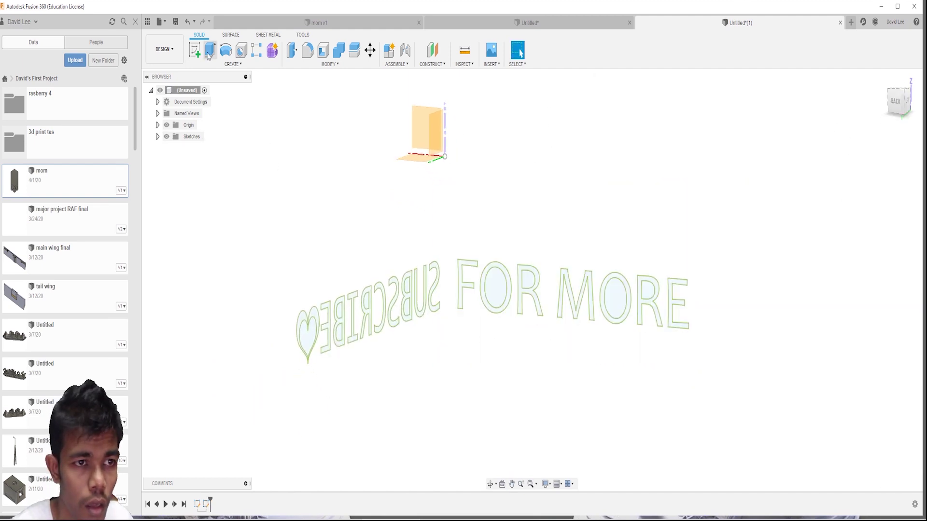
key(e)
drag(721, 217, 458, 404)
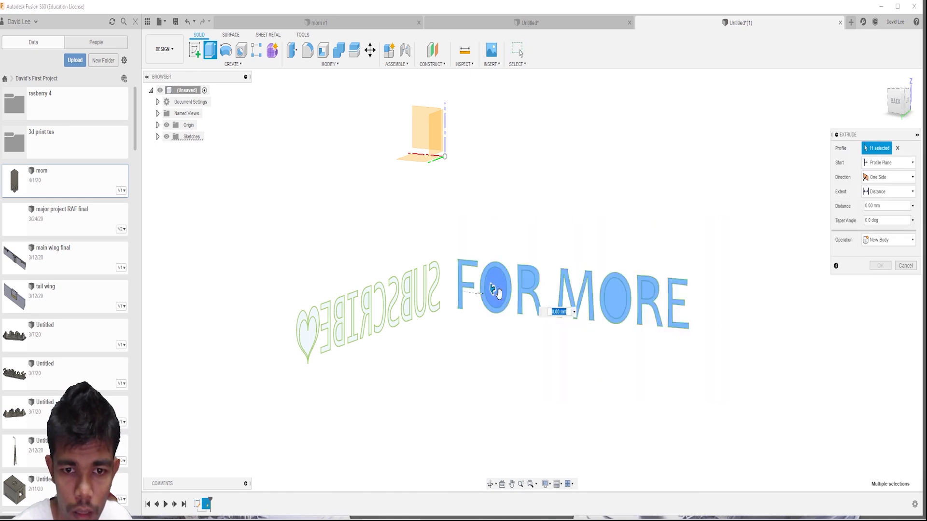
drag(493, 289, 317, 390)
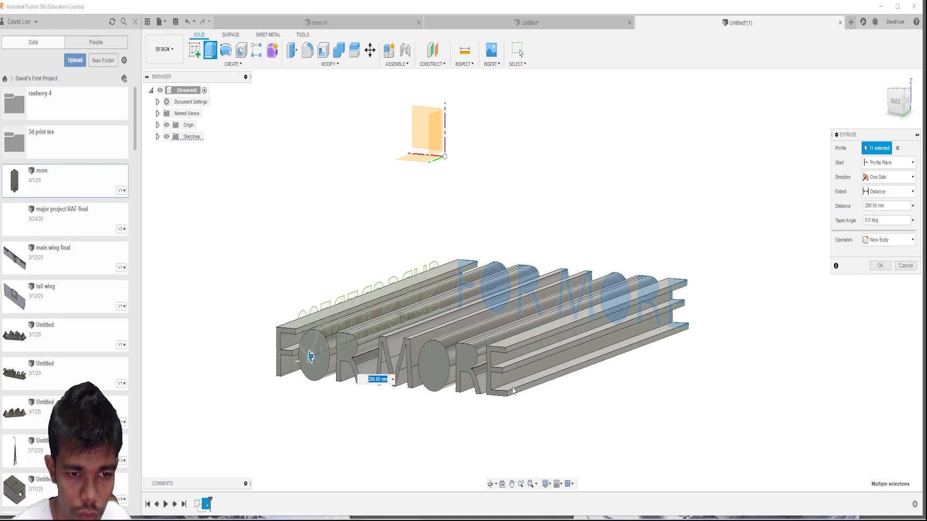
click(880, 265)
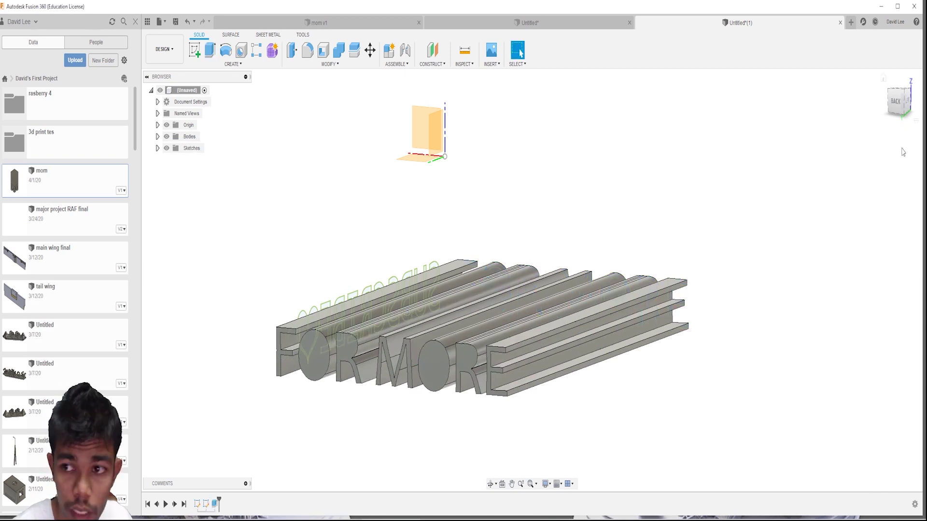
Step: Try to cut the SUBSCRIBE and heart profiles through the FOR MORE letters with an Extrude distance of -240 mm
click(896, 107)
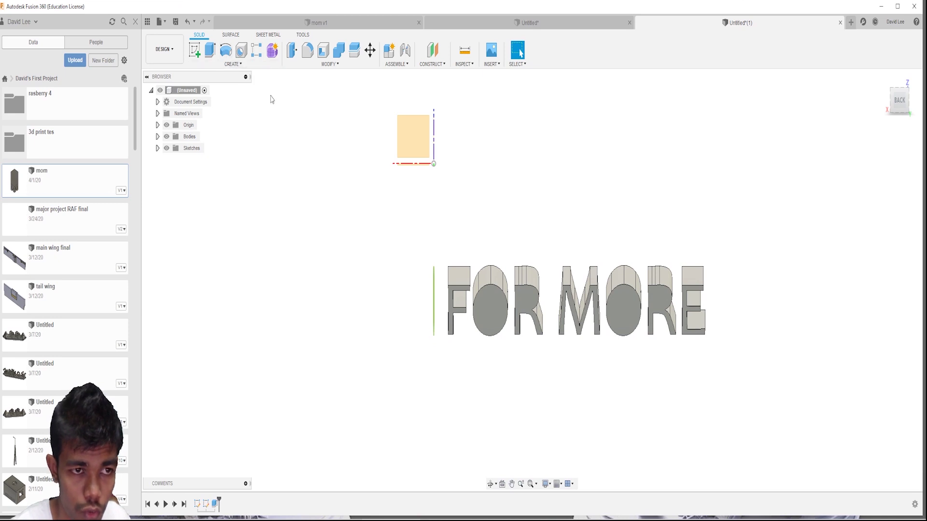
click(212, 57)
drag(405, 238, 442, 389)
text(-10)
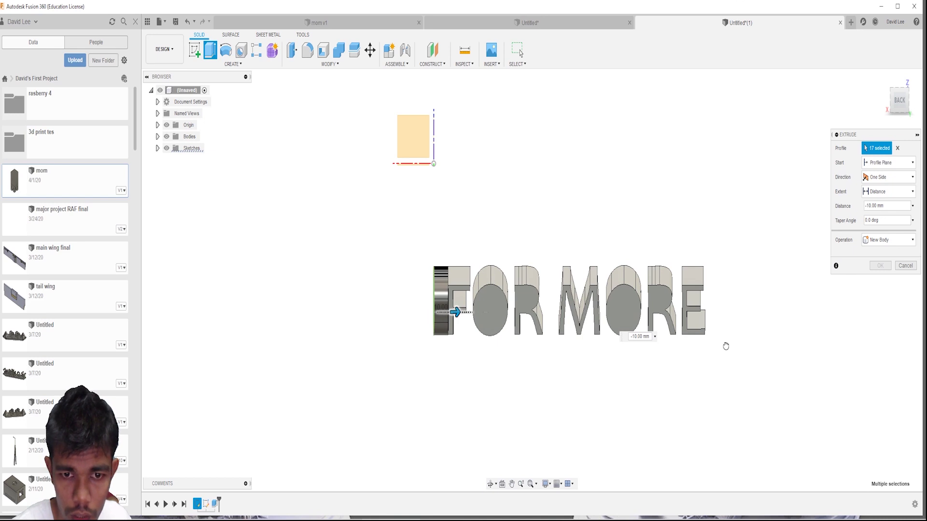
drag(727, 346, 742, 339)
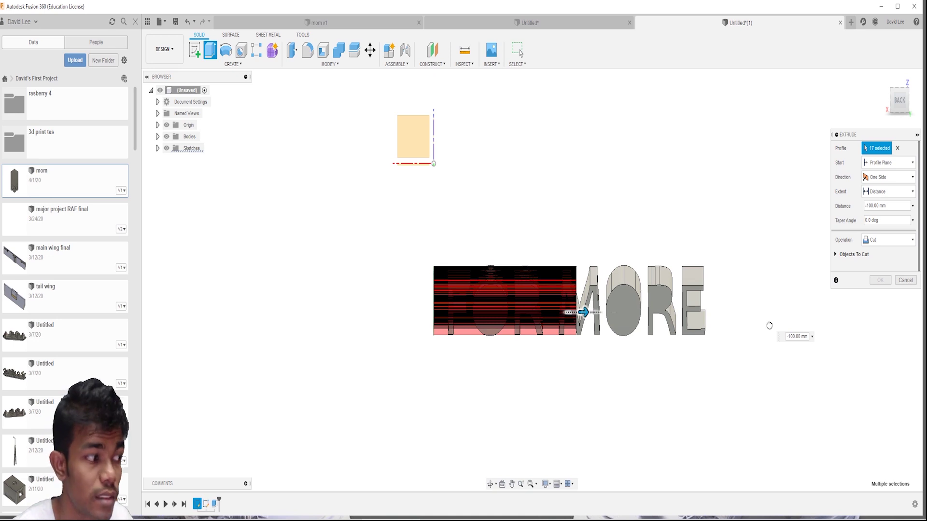
drag(768, 326, 703, 324)
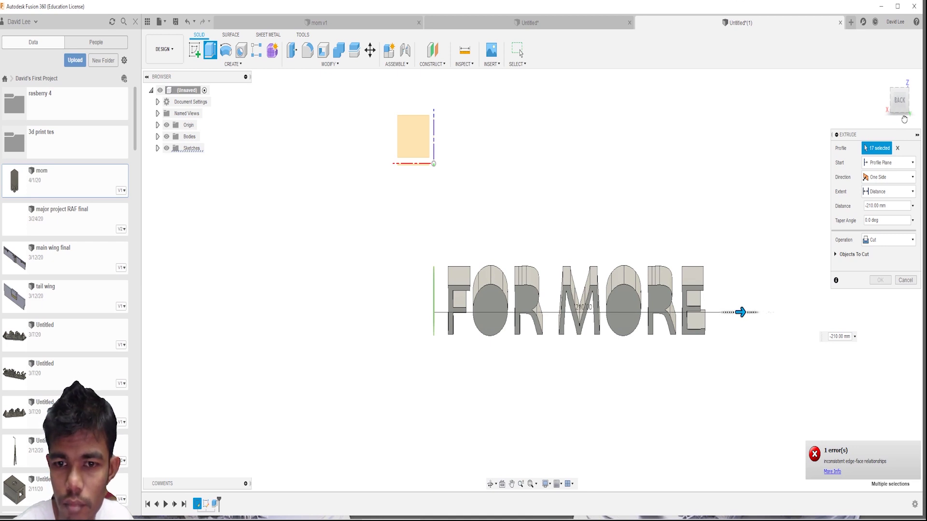
drag(900, 107, 919, 122)
scroll(658, 259, down, 1)
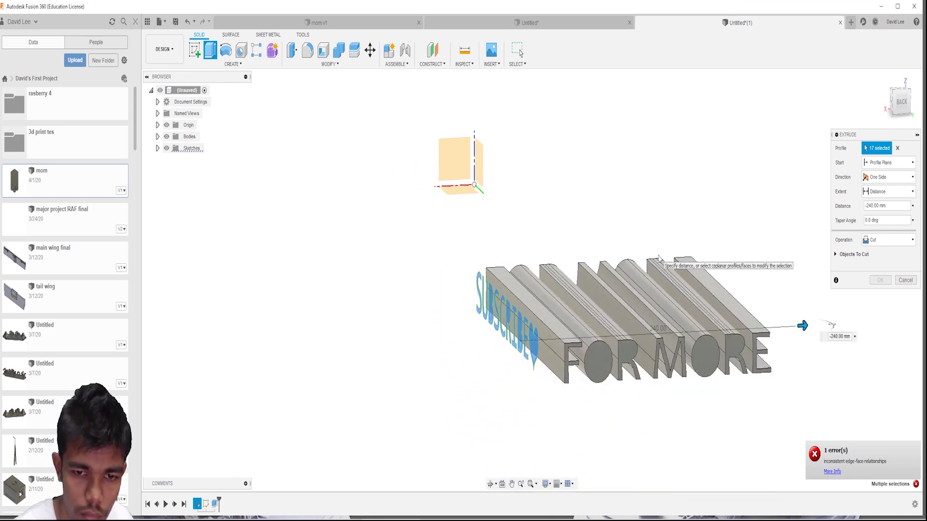
scroll(709, 356, up, 1)
scroll(399, 433, up, 3)
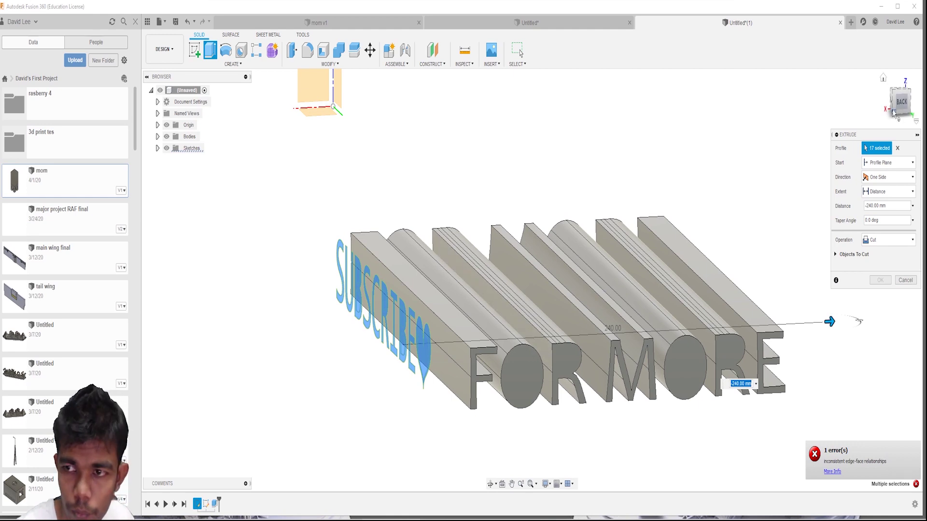
drag(894, 109, 887, 110)
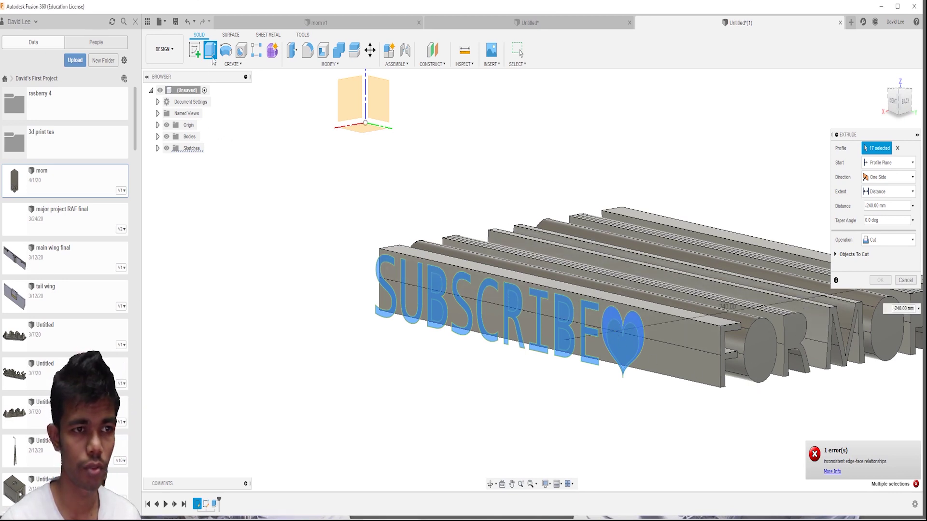
Step: Remove the heart's outer profile from the cut selection and cancel the Extrude
click(900, 281)
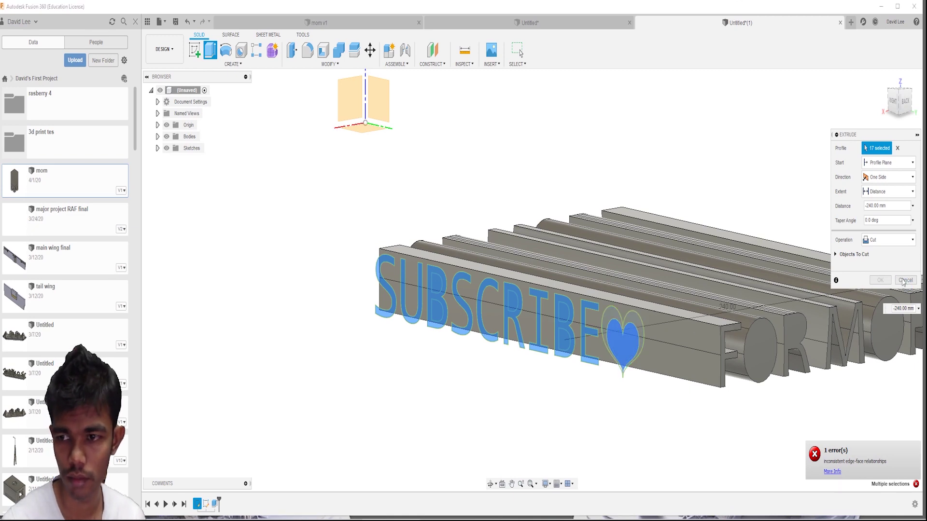
click(476, 383)
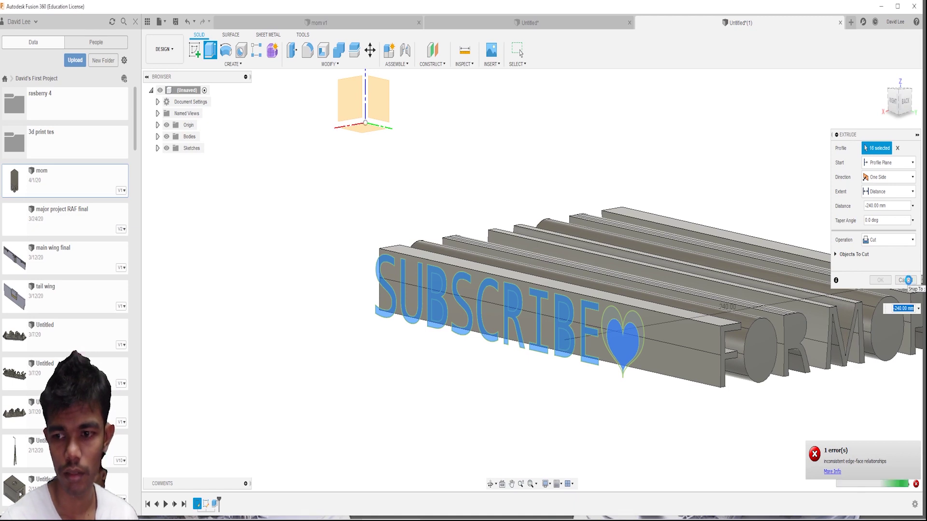
click(907, 280)
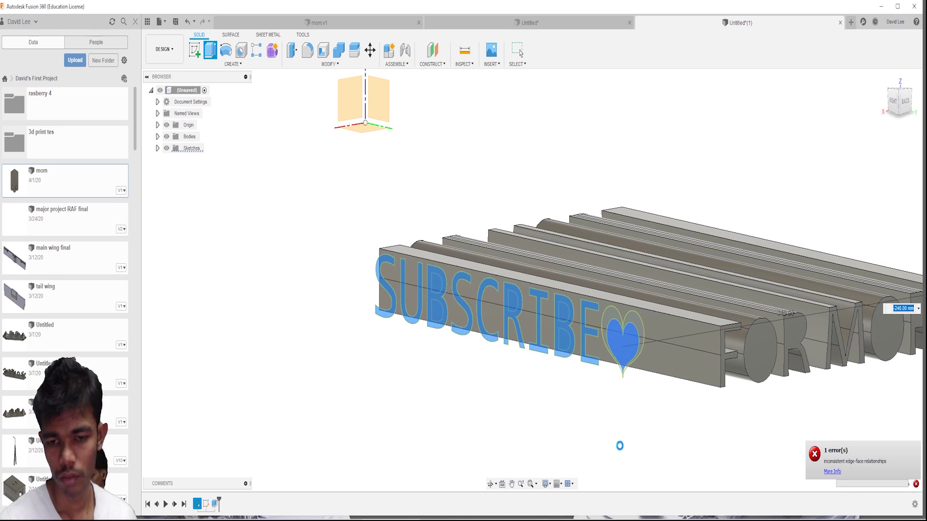
click(902, 461)
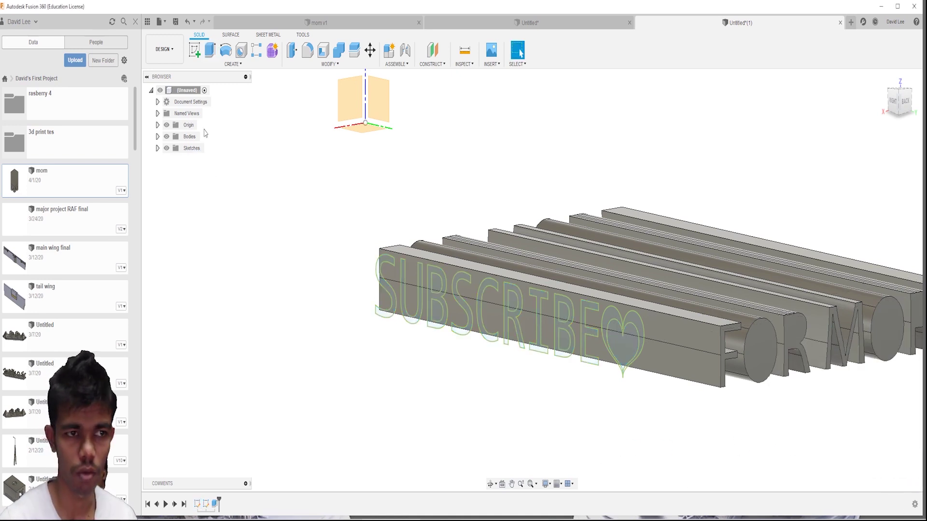
Step: Start an Extrude with all nine letter profiles of SUBSCRIBE selected, leaving out the heart
click(210, 50)
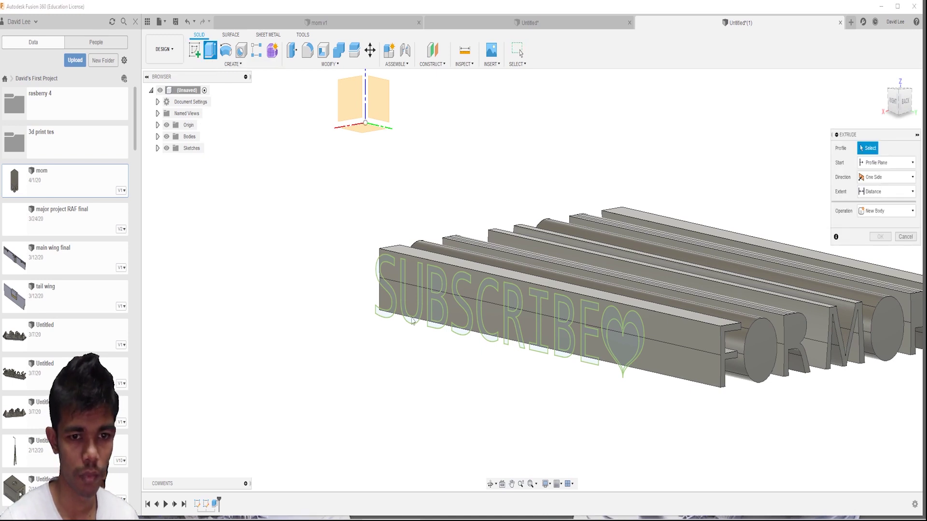
click(387, 290)
click(413, 304)
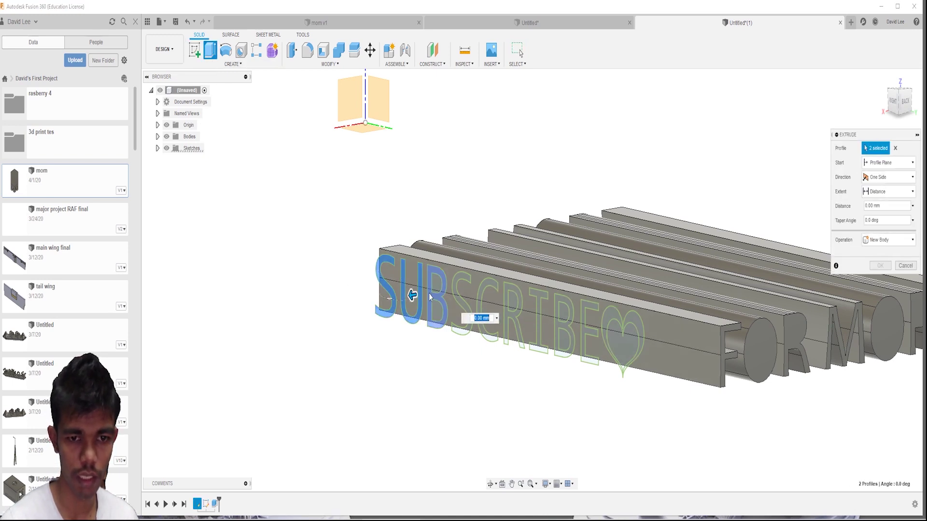
click(429, 297)
click(461, 309)
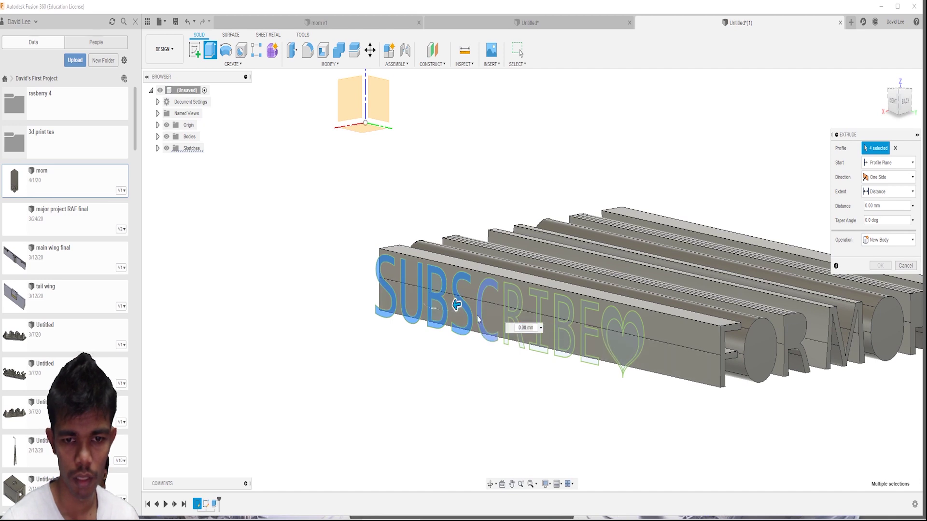
click(483, 314)
click(511, 314)
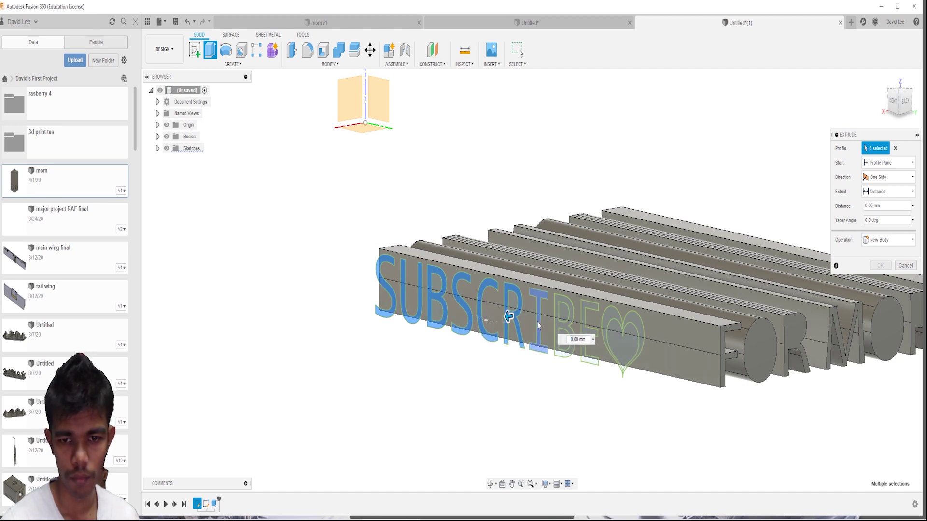
click(538, 325)
click(564, 333)
click(589, 342)
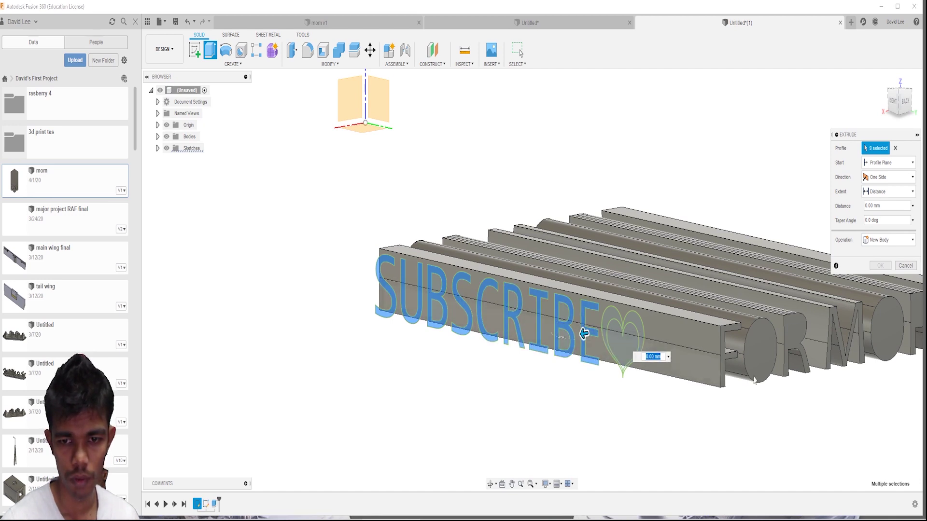
Step: Extrude the SUBSCRIBE letter profiles -220 mm through the FOR MORE bodies, keeping only the volumes where both words intersect
click(892, 112)
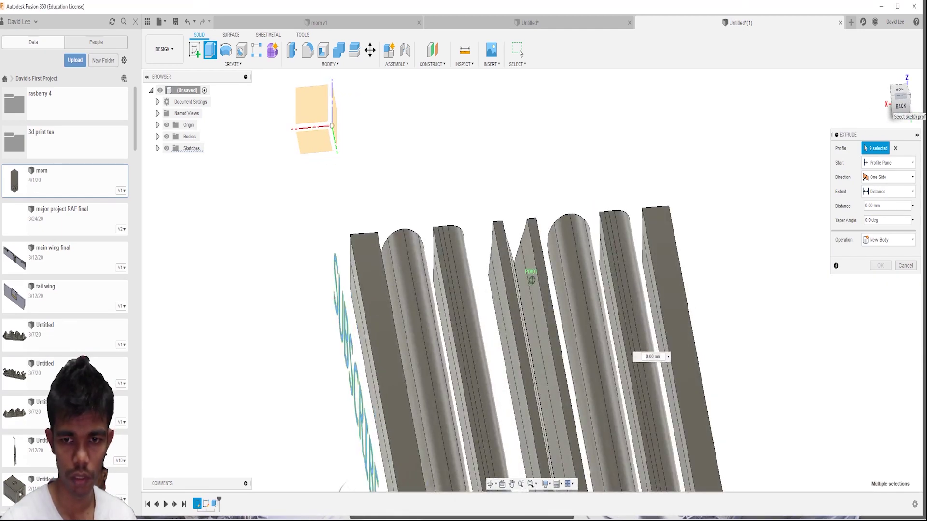
middle_drag(754, 207, 740, 112)
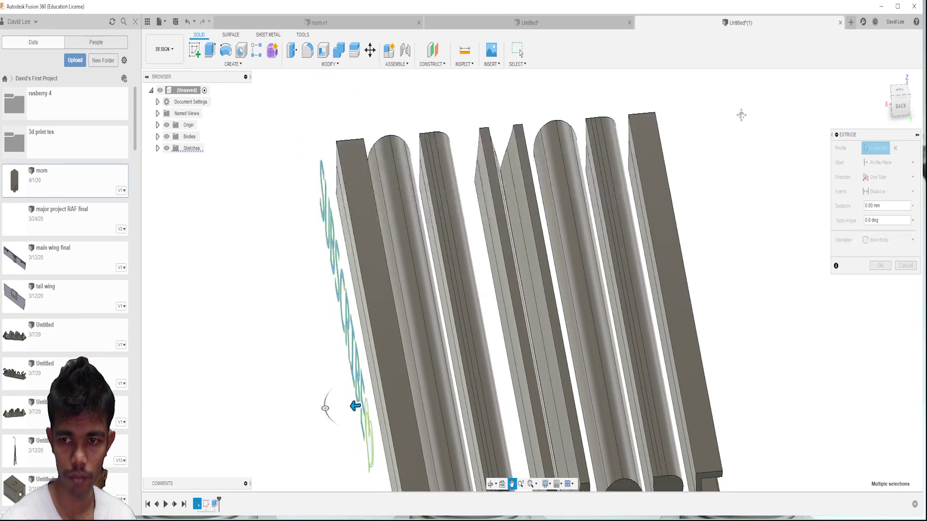
scroll(736, 119, down, 3)
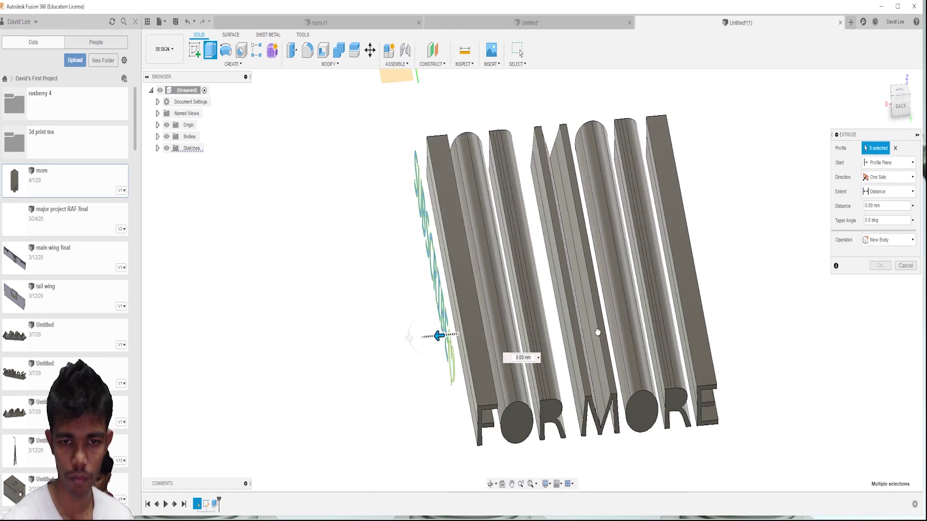
drag(615, 333, 695, 331)
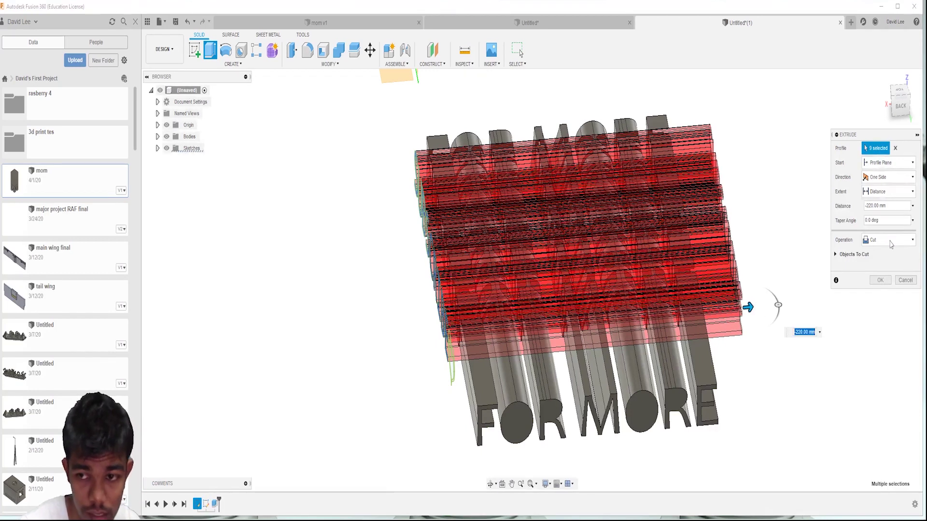
click(890, 241)
click(882, 281)
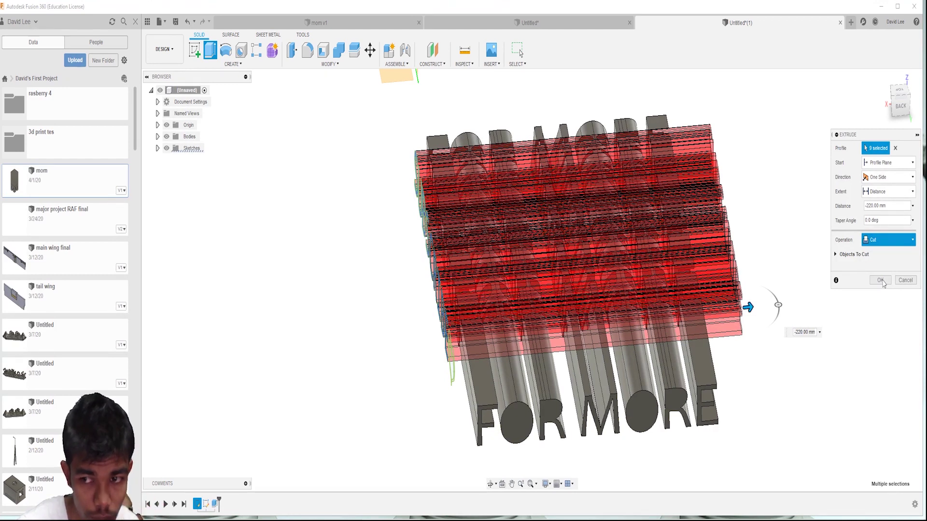
click(882, 280)
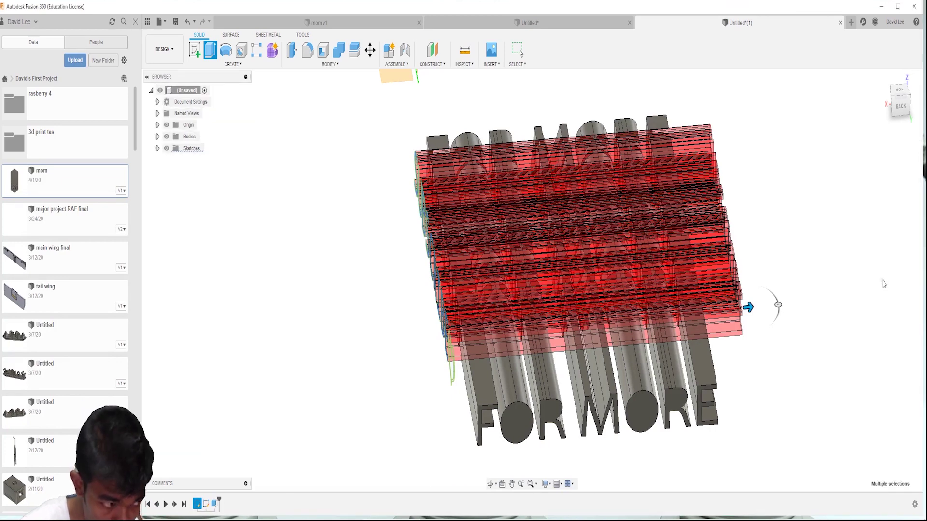
click(882, 280)
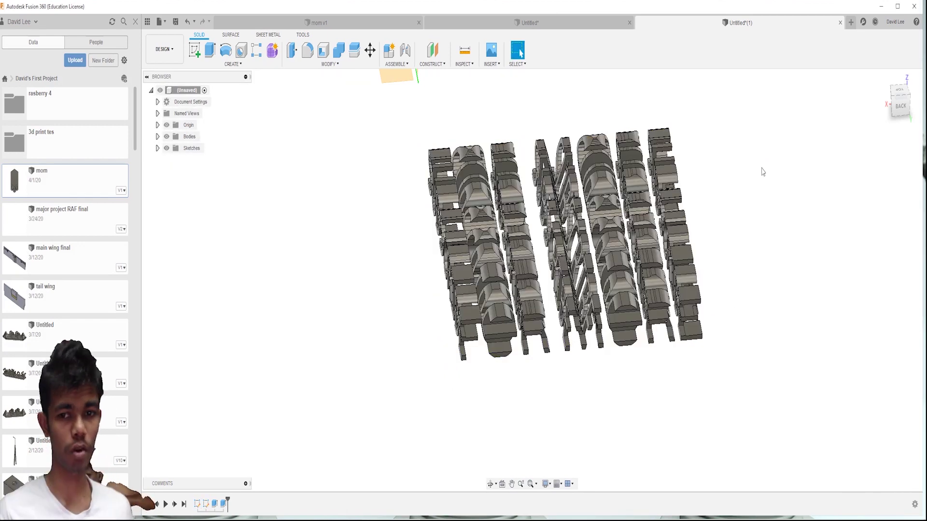
Step: Create a new sketch on the horizontal origin plane, with the grid of letter blocks seen from above
mouse_move(898, 92)
mouse_down()
mouse_move(901, 83)
mouse_move(897, 96)
mouse_up()
click(902, 97)
middle_drag(748, 263, 698, 150)
scroll(664, 322, down, 3)
middle_drag(663, 316, 598, 275)
scroll(592, 282, up, 1)
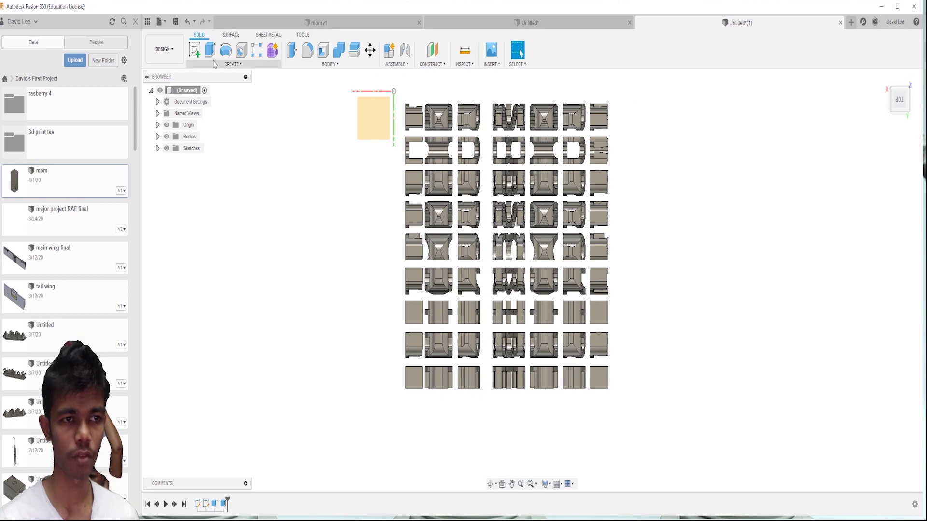
click(197, 56)
click(384, 136)
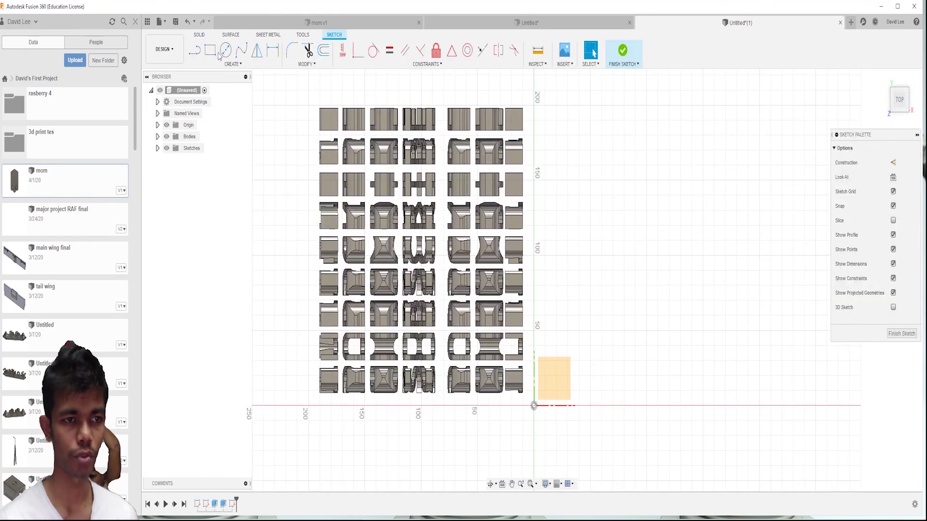
Step: Sketch a short horizontal line just outside the corner block nearest the origin, running across the block's width
click(196, 56)
scroll(308, 121, up, 5)
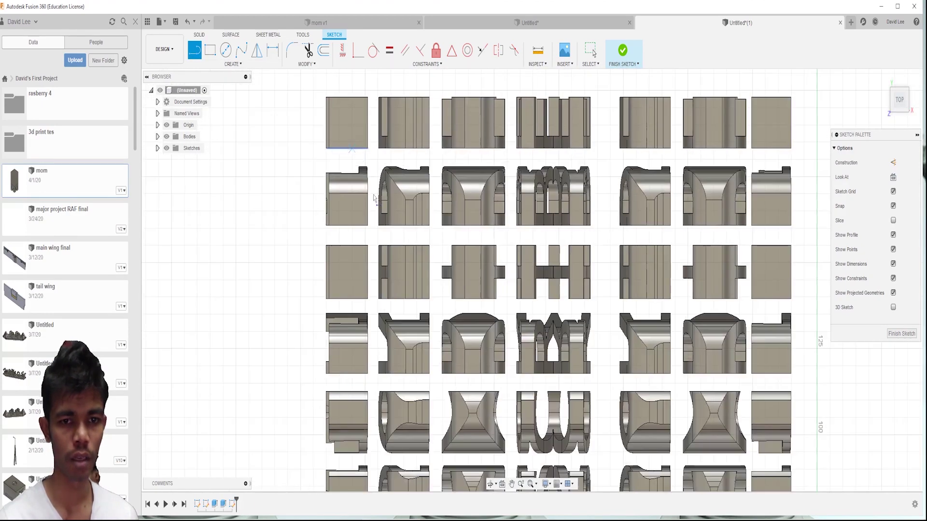
scroll(374, 198, down, 5)
middle_drag(591, 476, 593, 376)
scroll(595, 375, up, 4)
scroll(597, 378, up, 3)
scroll(569, 358, up, 4)
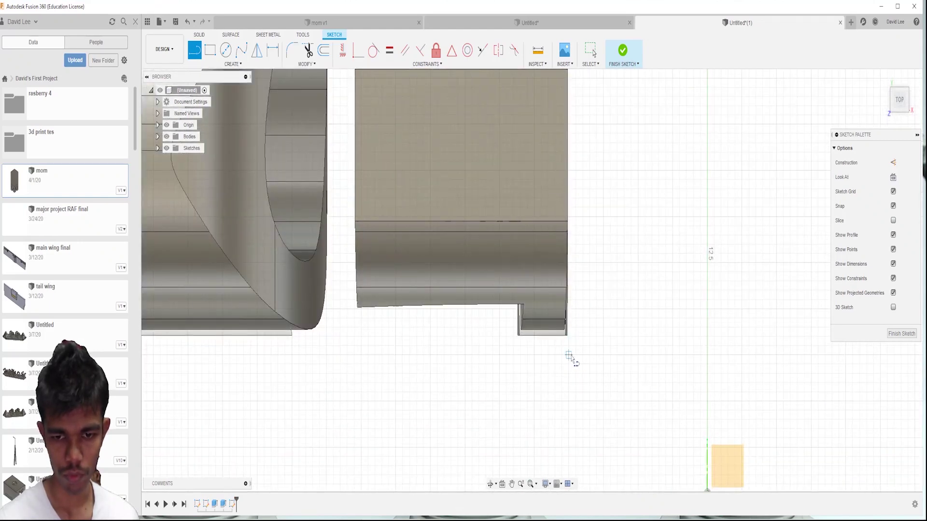
scroll(570, 357, down, 8)
click(570, 353)
scroll(526, 357, up, 6)
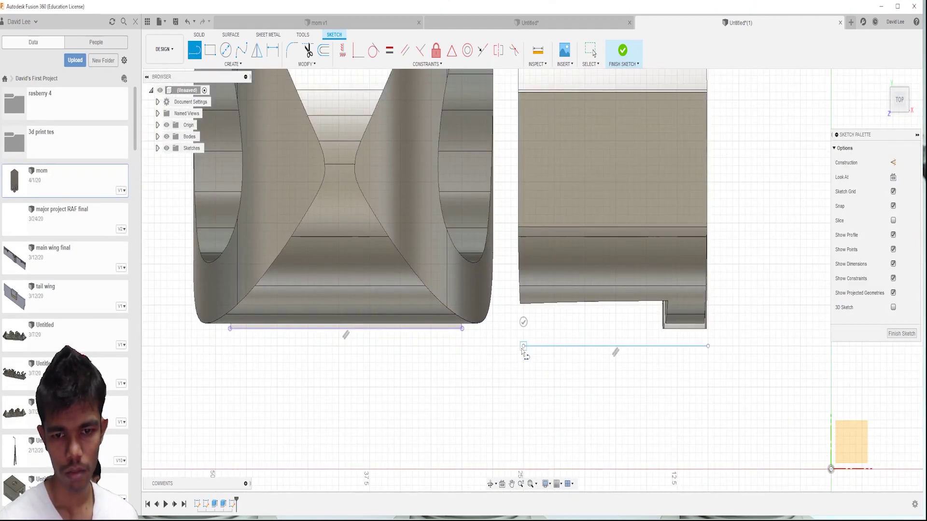
scroll(522, 353, down, 6)
Step: Continue the line diagonally about 242 mm to the opposite corner block, and wrap it around that block's outer side and far edge
middle_drag(380, 220, 683, 489)
middle_drag(505, 187, 499, 361)
scroll(393, 271, up, 5)
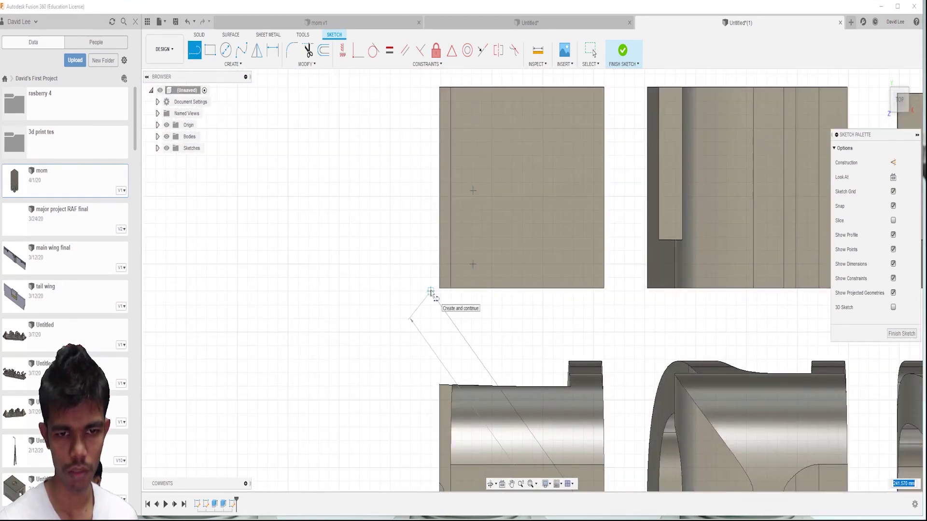
click(431, 292)
scroll(422, 193, down, 3)
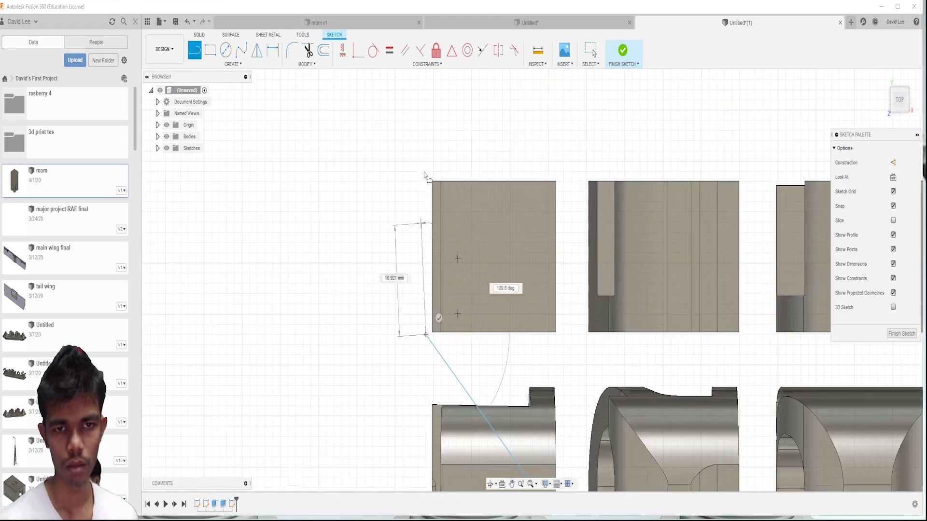
click(426, 174)
scroll(437, 186, down, 3)
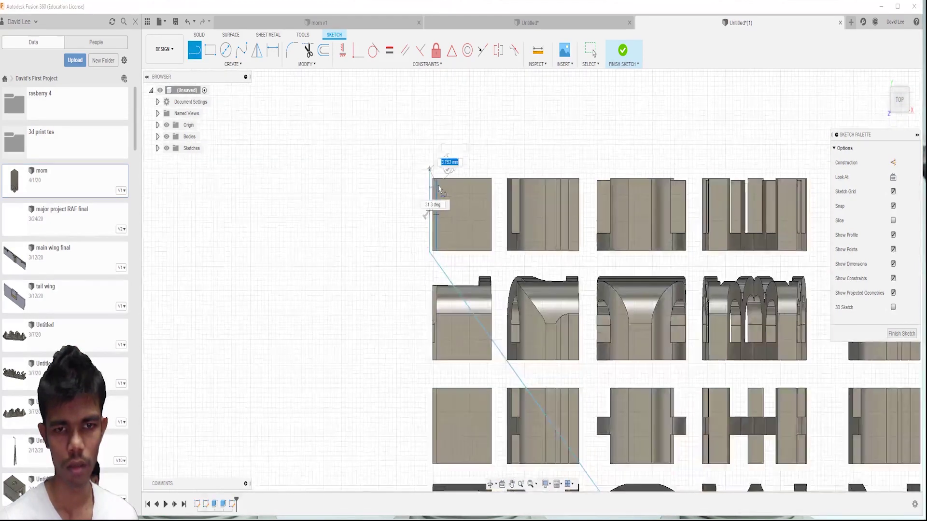
scroll(441, 186, down, 2)
scroll(473, 183, up, 6)
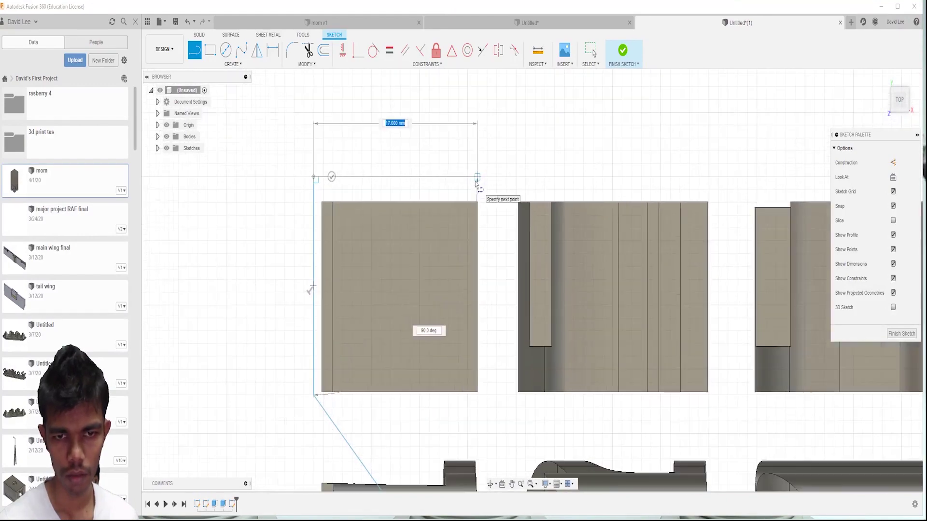
click(487, 180)
scroll(488, 183, down, 6)
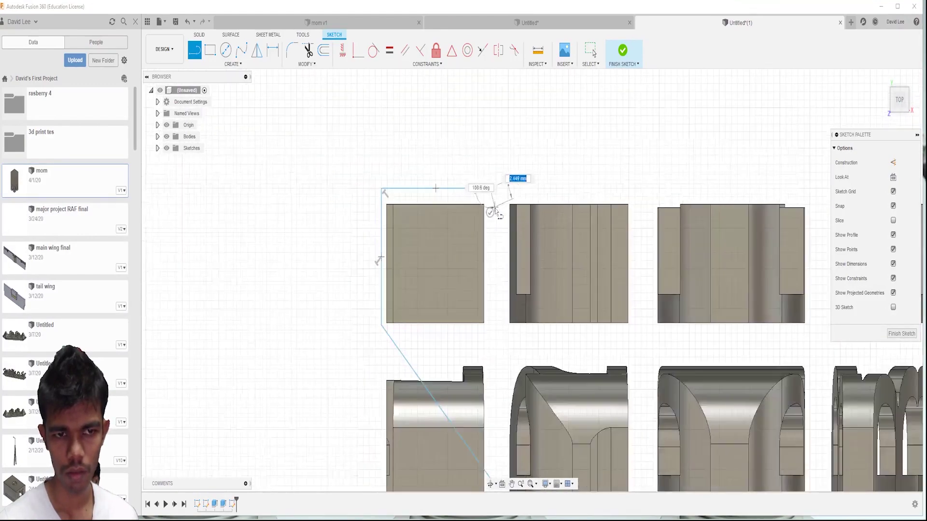
Step: Run a second diagonal of about 238 mm back to the block nearest the origin, close the strip outline, and finish the sketch
scroll(525, 269, down, 2)
middle_drag(582, 308, 382, 112)
scroll(543, 394, up, 8)
scroll(572, 415, up, 2)
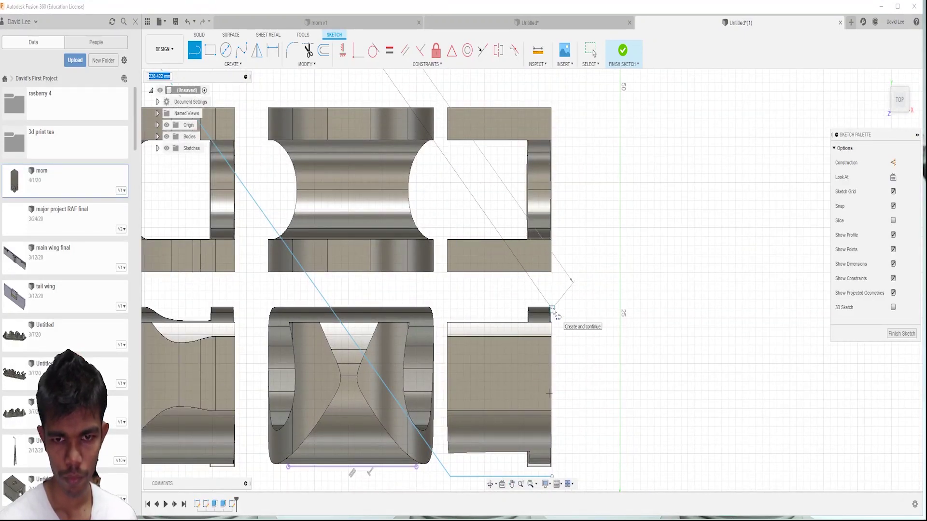
click(552, 309)
scroll(552, 357, down, 1)
middle_drag(552, 357, 541, 287)
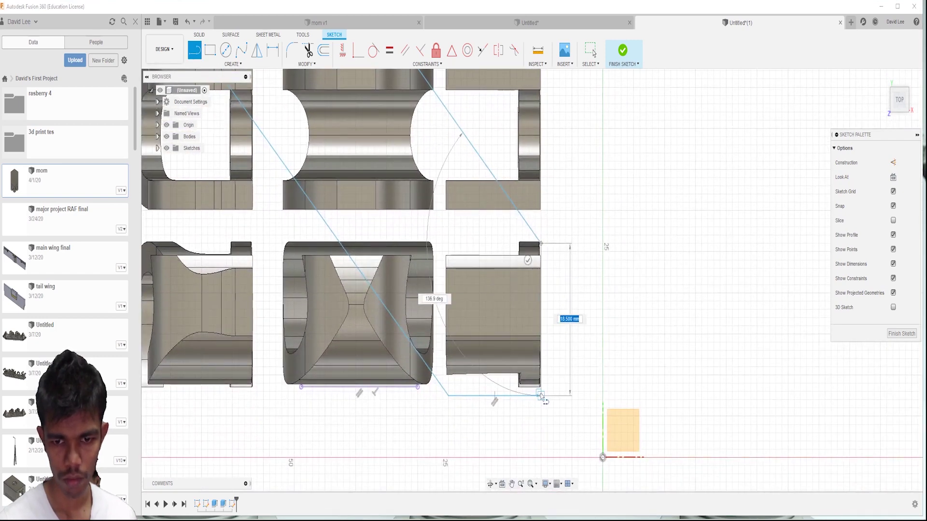
scroll(540, 395, down, 8)
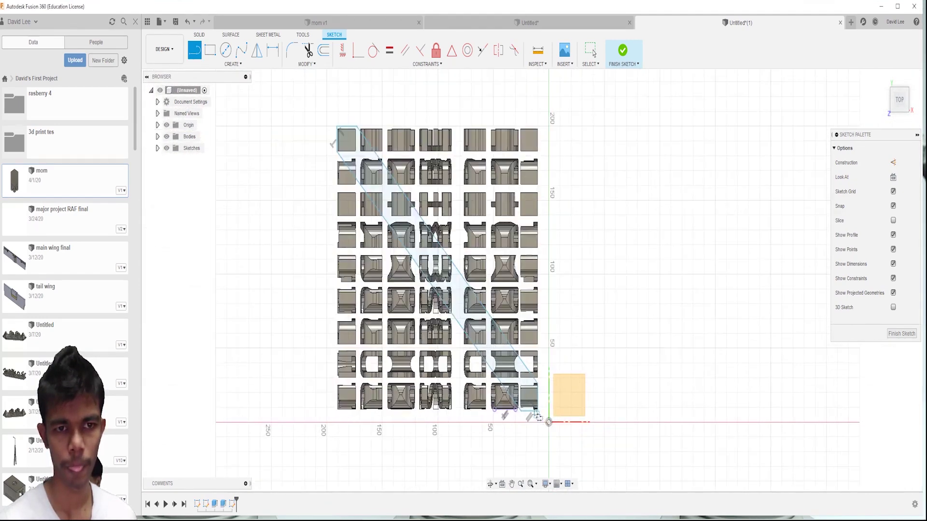
click(622, 62)
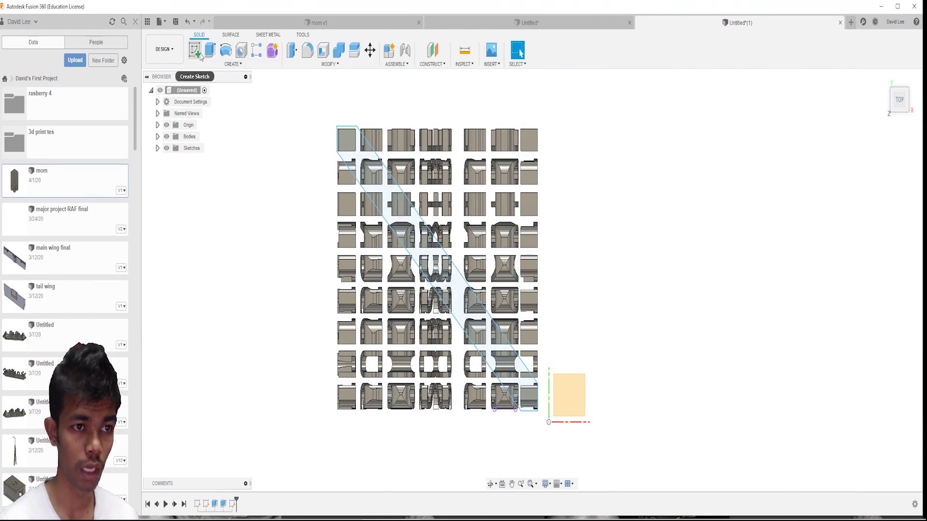
Step: Extrude the diagonal strip profile downward past all the letter blocks with the Intersect operation
click(210, 52)
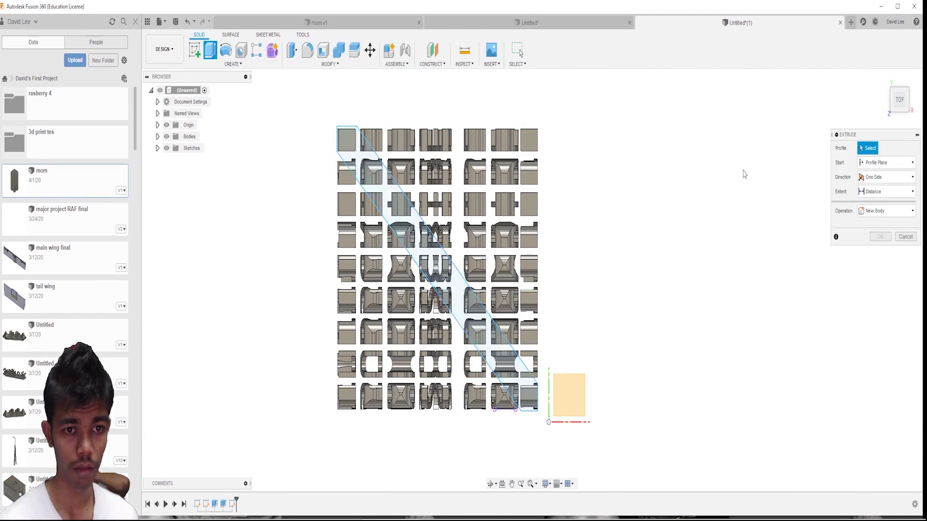
click(369, 161)
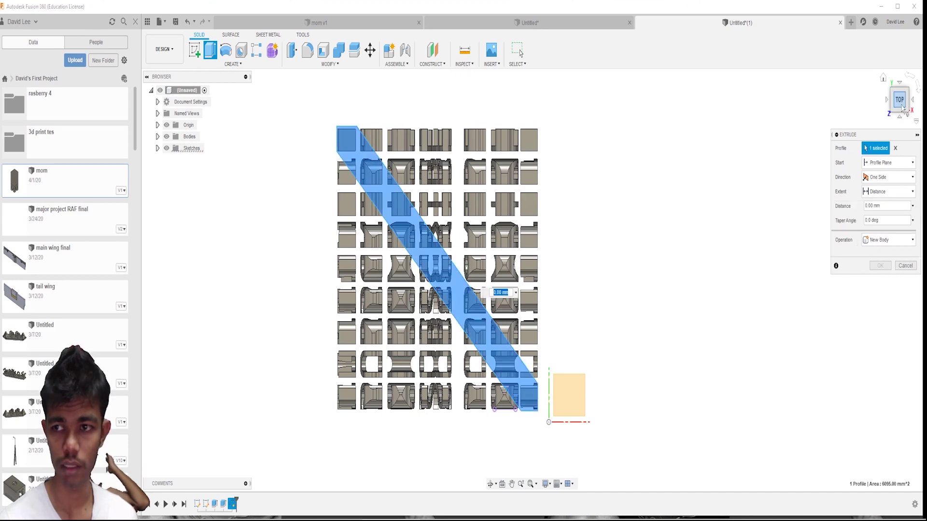
click(902, 107)
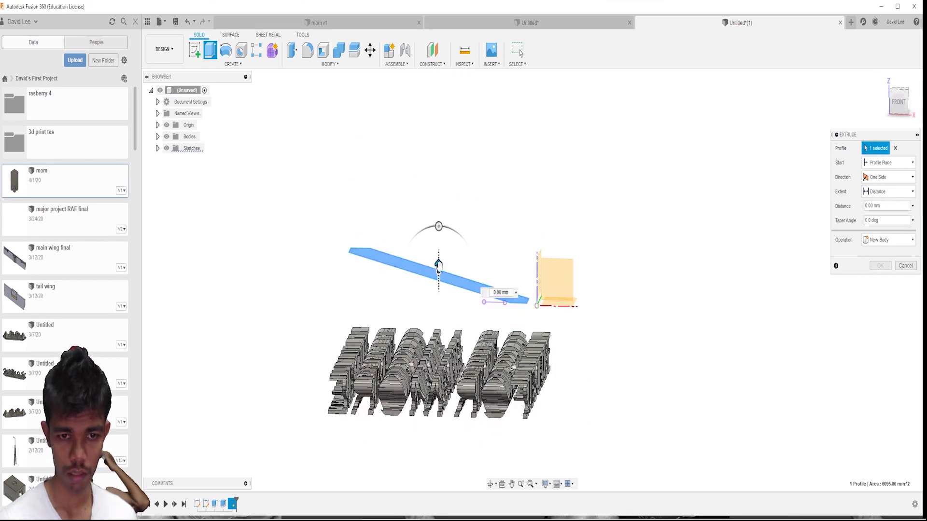
drag(438, 264, 459, 452)
click(873, 241)
click(869, 281)
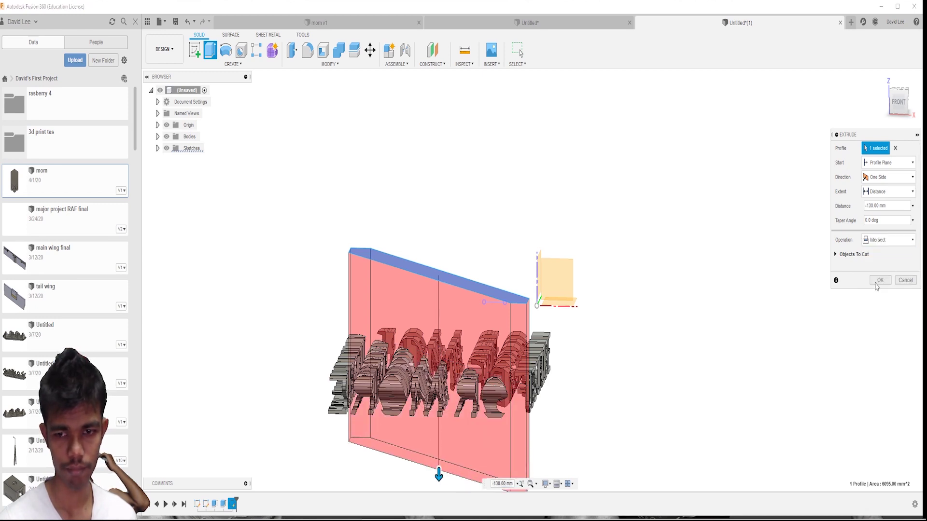
click(879, 281)
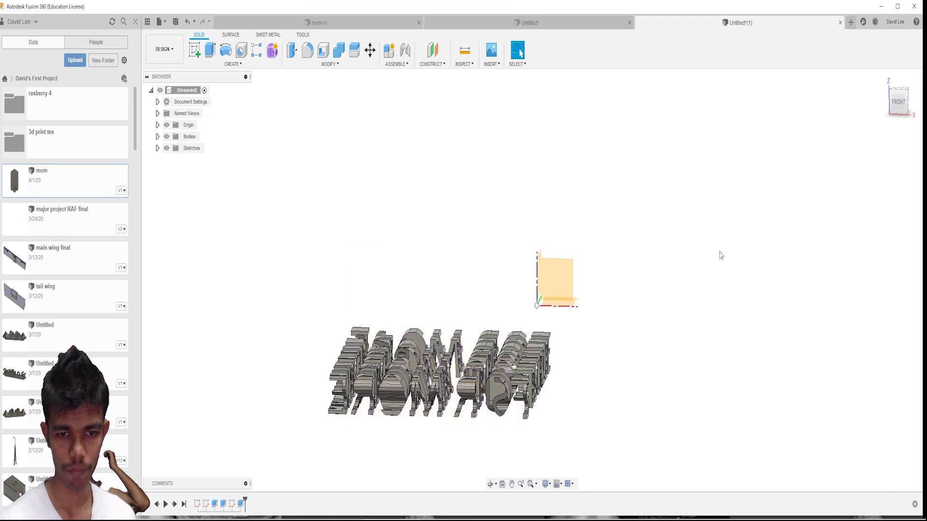
Step: Examine the cut letter blocks from above and expand the Bodies folder to list the separate bodies
click(899, 108)
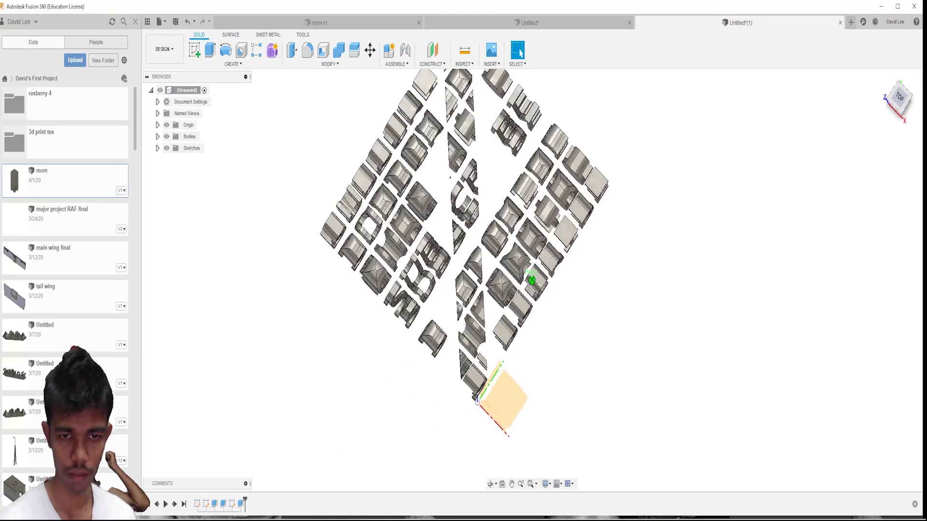
drag(597, 216, 494, 352)
click(647, 316)
click(158, 137)
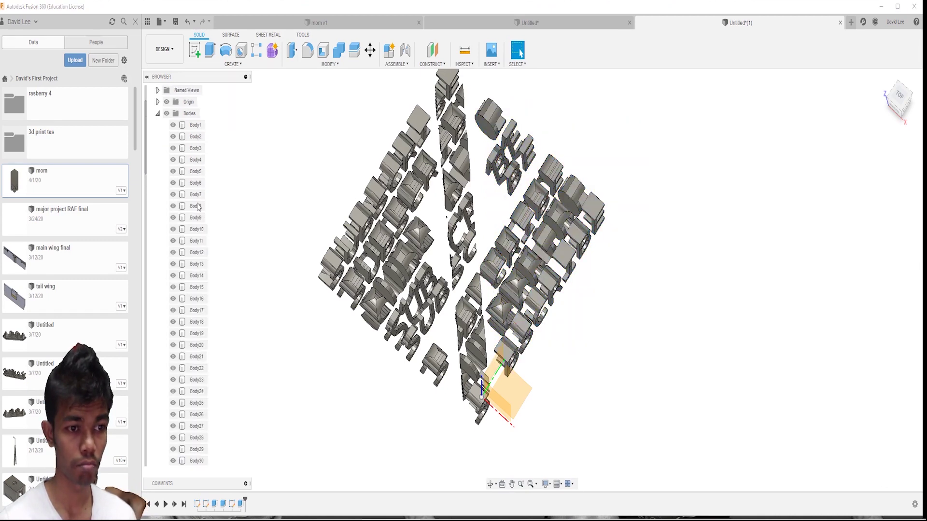
scroll(198, 207, down, 2)
scroll(218, 207, up, 1)
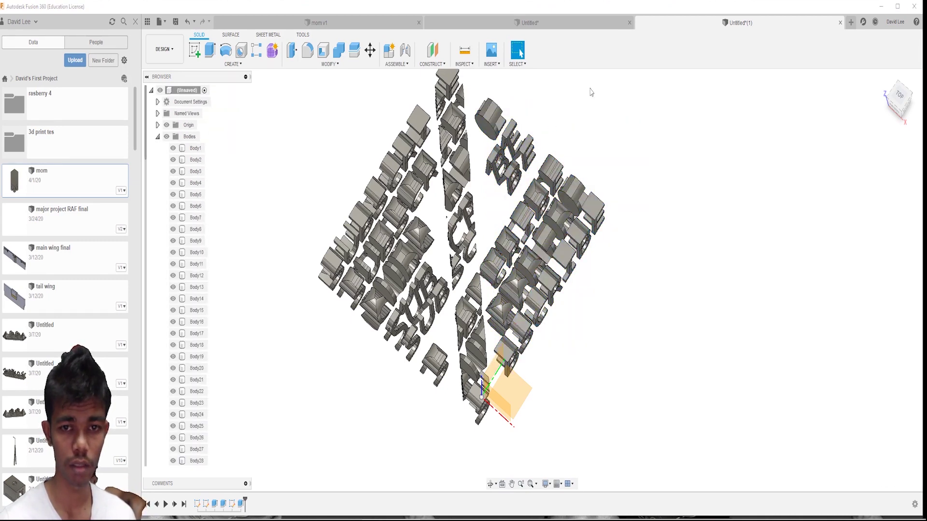
Step: Try to hide the unwanted letter blocks one by one in the body list
drag(633, 83, 495, 409)
scroll(194, 242, down, 2)
scroll(193, 241, up, 2)
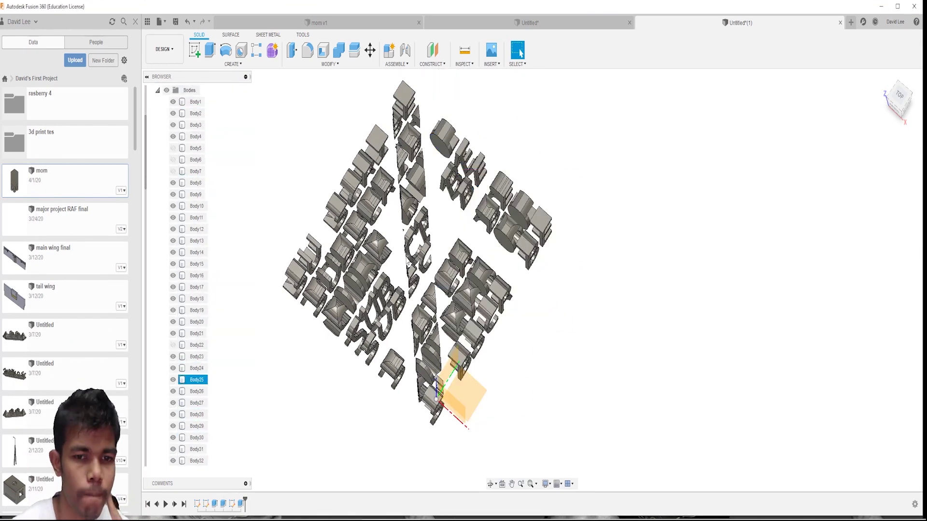
scroll(174, 241, up, 1)
click(173, 172)
scroll(174, 241, down, 2)
click(172, 264)
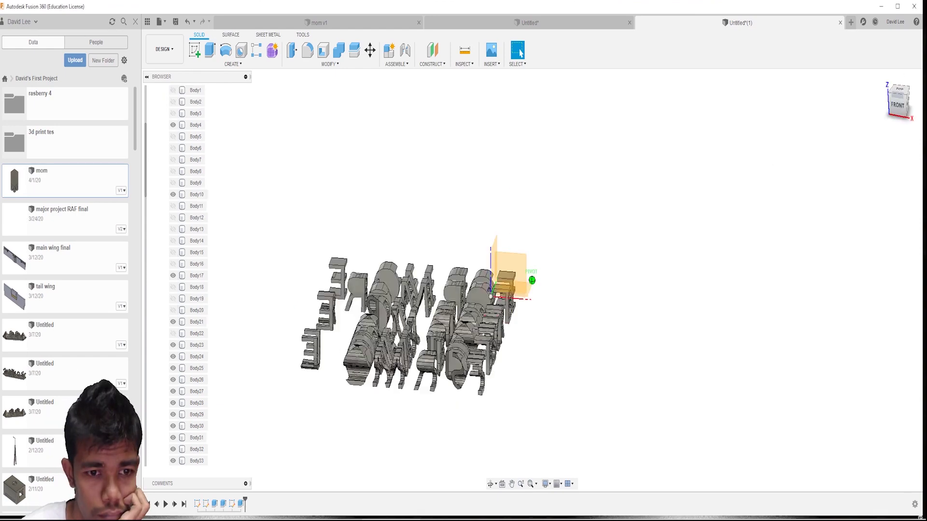
drag(724, 106, 555, 410)
scroll(174, 290, down, 12)
click(173, 368)
click(173, 356)
click(172, 345)
click(173, 334)
click(293, 302)
scroll(294, 302, down, 2)
Step: Undo the hiding of the letter blocks and start a new sketch in the top view
click(905, 105)
key(ctrl+z)
shift+middle_drag(388, 409, 532, 281)
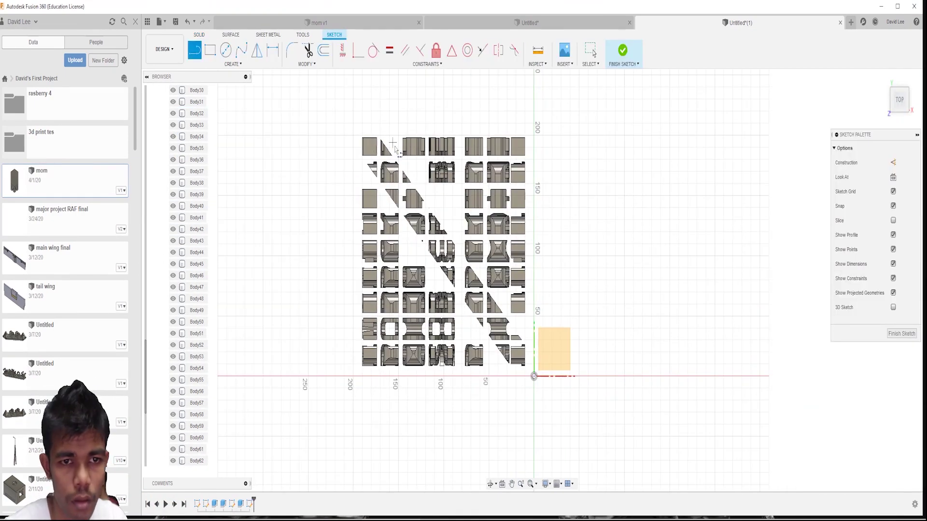
Step: Extrude the new sketch through the letter blocks and hide the bodies that lie outside the diagonal row
scroll(428, 193, up, 3)
scroll(477, 286, down, 3)
click(415, 399)
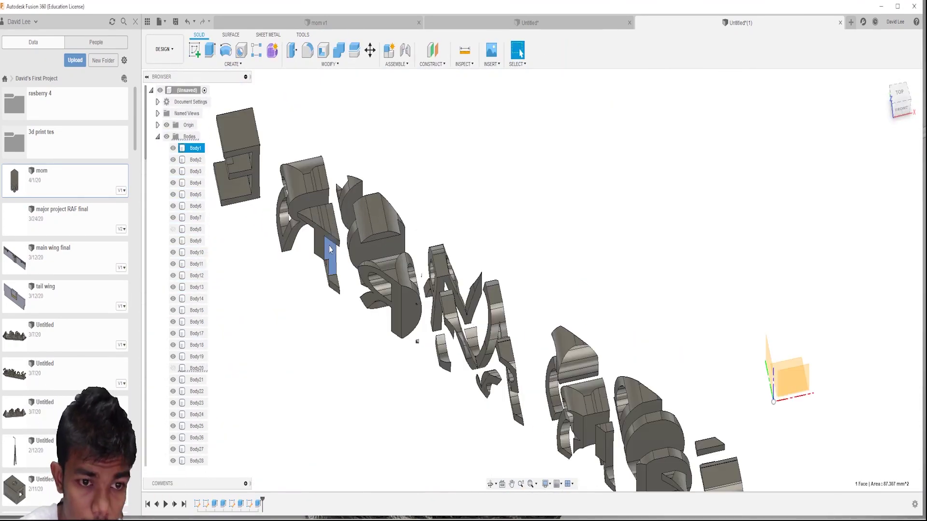
scroll(193, 355, down, 3)
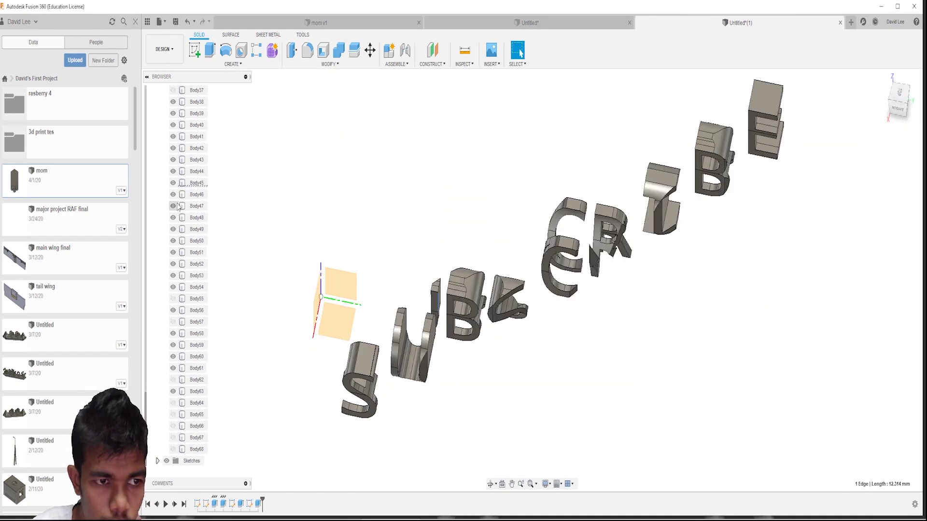
Step: Examine the diagonal row of letter blocks from the back and from raised angles to check how FOR MORE reads
click(899, 100)
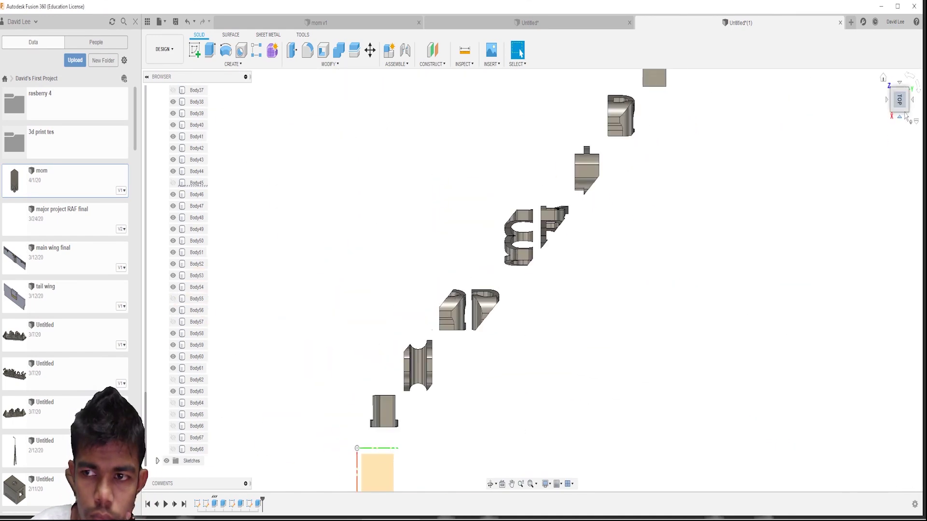
click(900, 116)
mouse_move(899, 110)
mouse_down()
mouse_move(840, 117)
mouse_move(884, 126)
mouse_move(899, 114)
mouse_move(874, 131)
mouse_move(844, 116)
mouse_move(825, 126)
mouse_move(846, 114)
mouse_up()
click(900, 106)
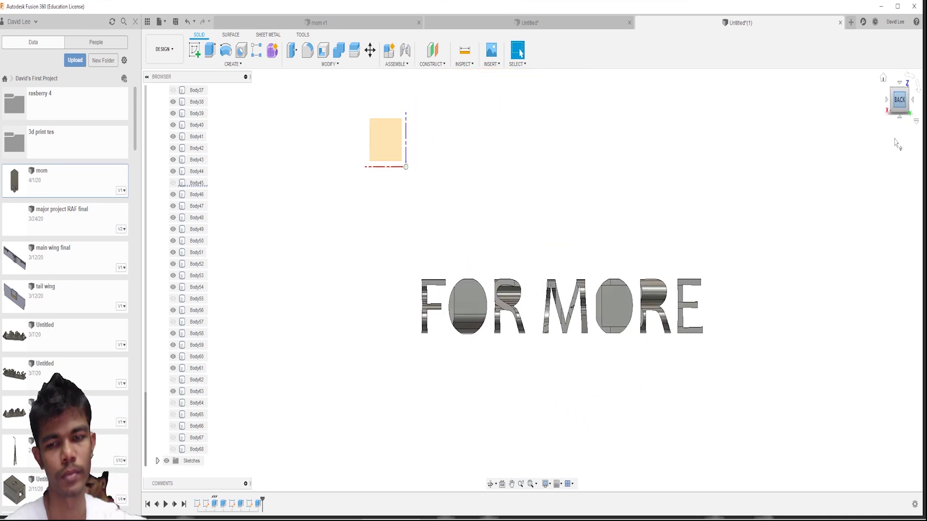
scroll(625, 337, down, 3)
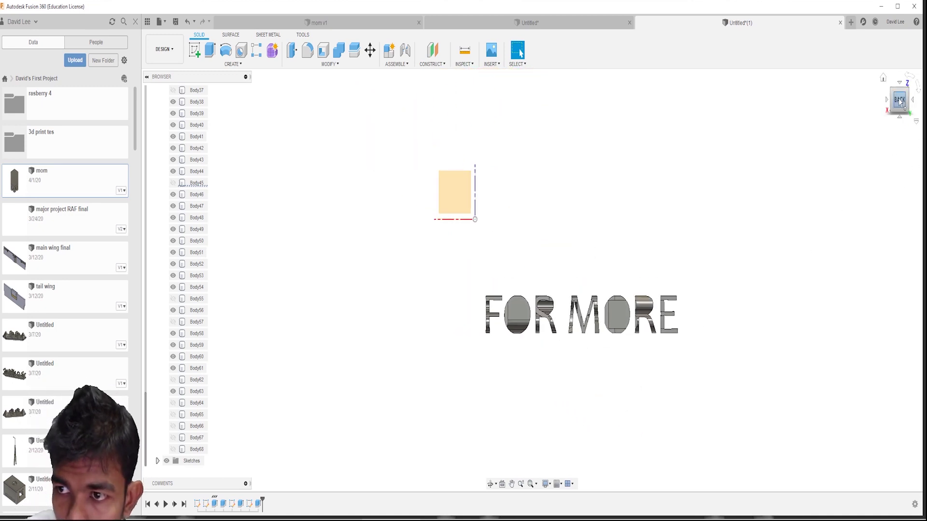
drag(899, 105, 898, 135)
scroll(590, 377, down, 2)
scroll(595, 376, up, 3)
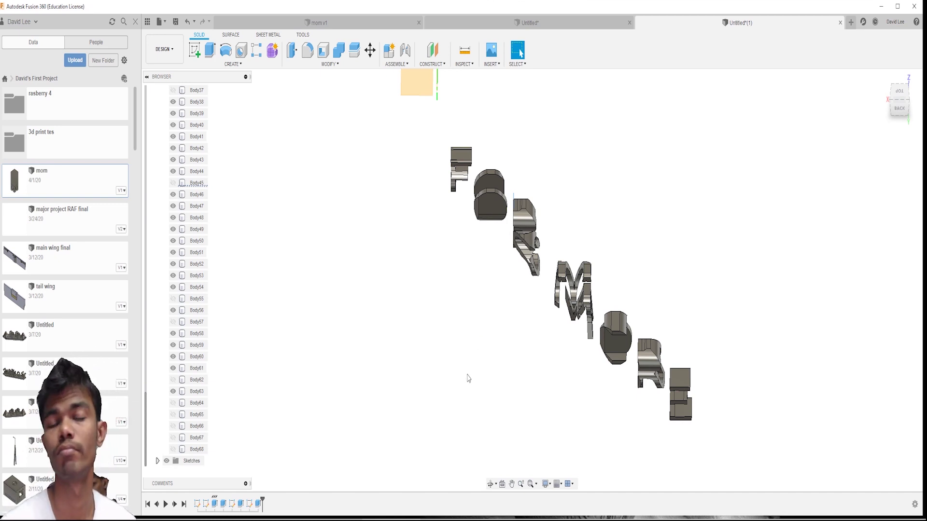
scroll(502, 379, down, 3)
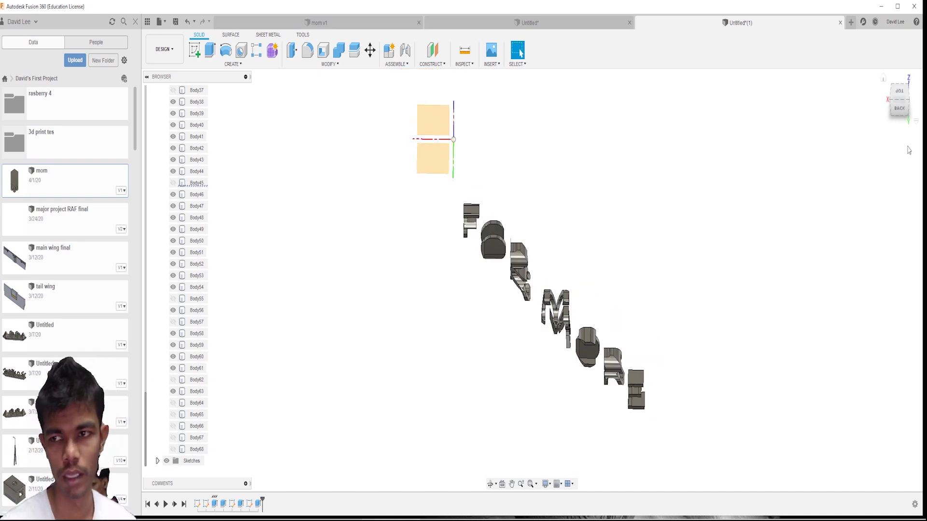
click(899, 110)
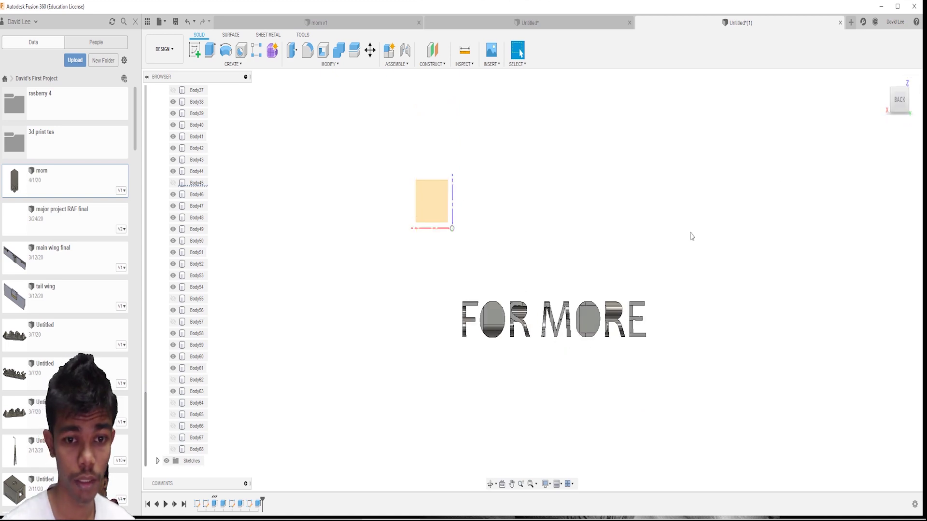
middle_drag(638, 210, 579, 166)
scroll(579, 194, up, 2)
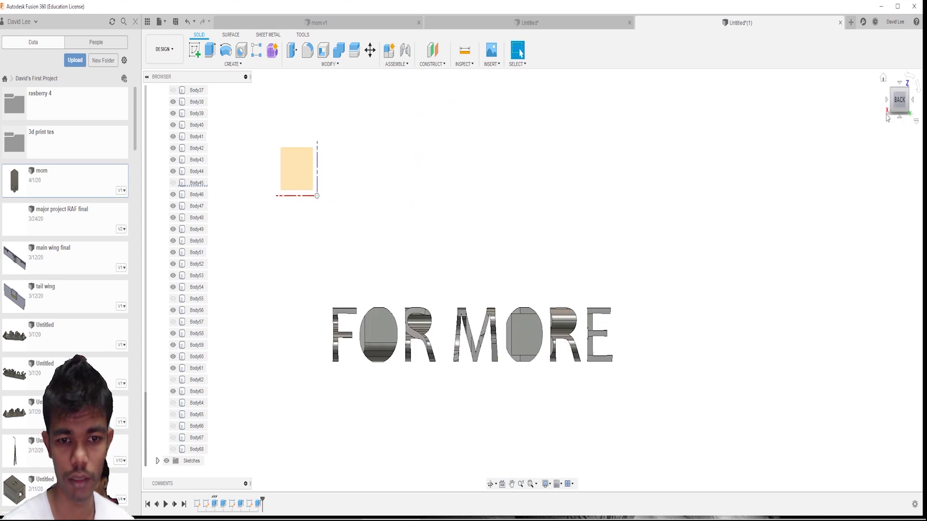
drag(894, 100, 901, 99)
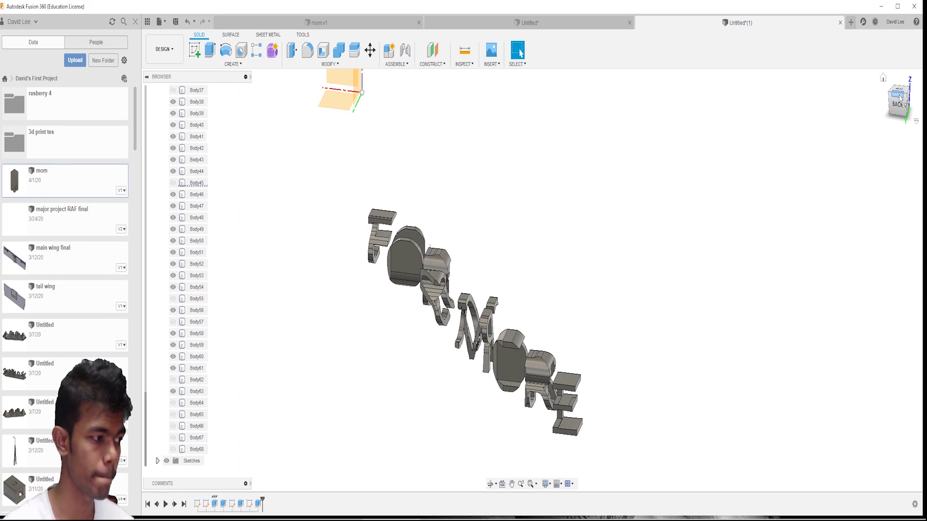